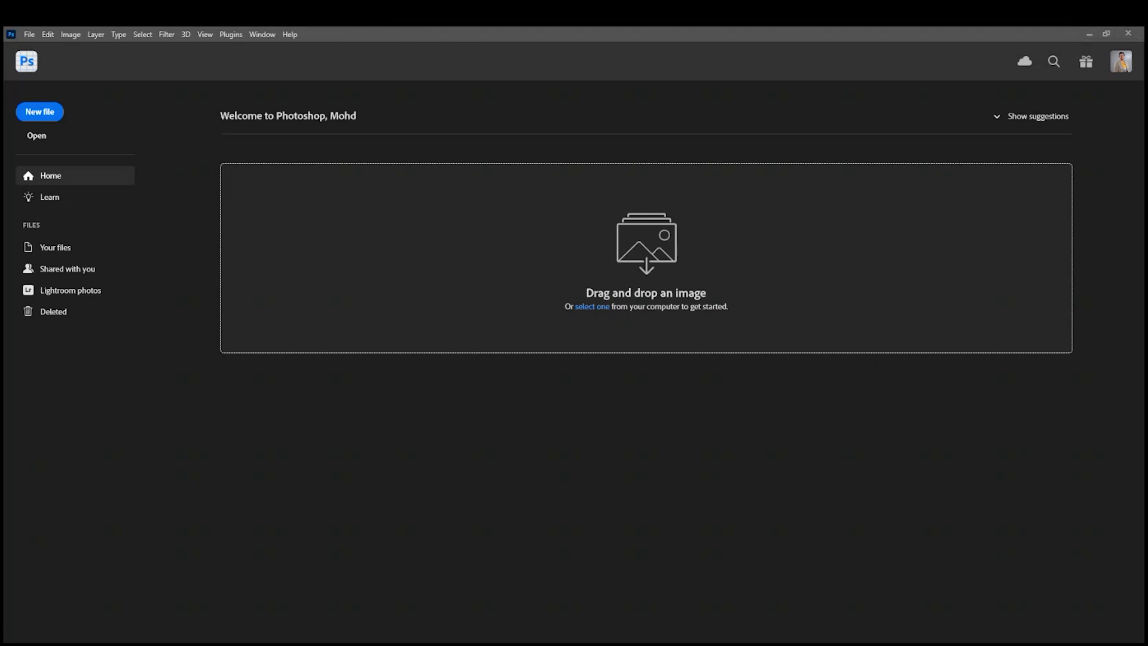
Open the photos AdobeStock_533172035.jpeg, AdobeStock_503922631.jpeg and blur-4096867.jpg as separate documents.
{"action": "left_click_drag", "start_coordinate": [680, 235], "coordinate": [648, 295]}
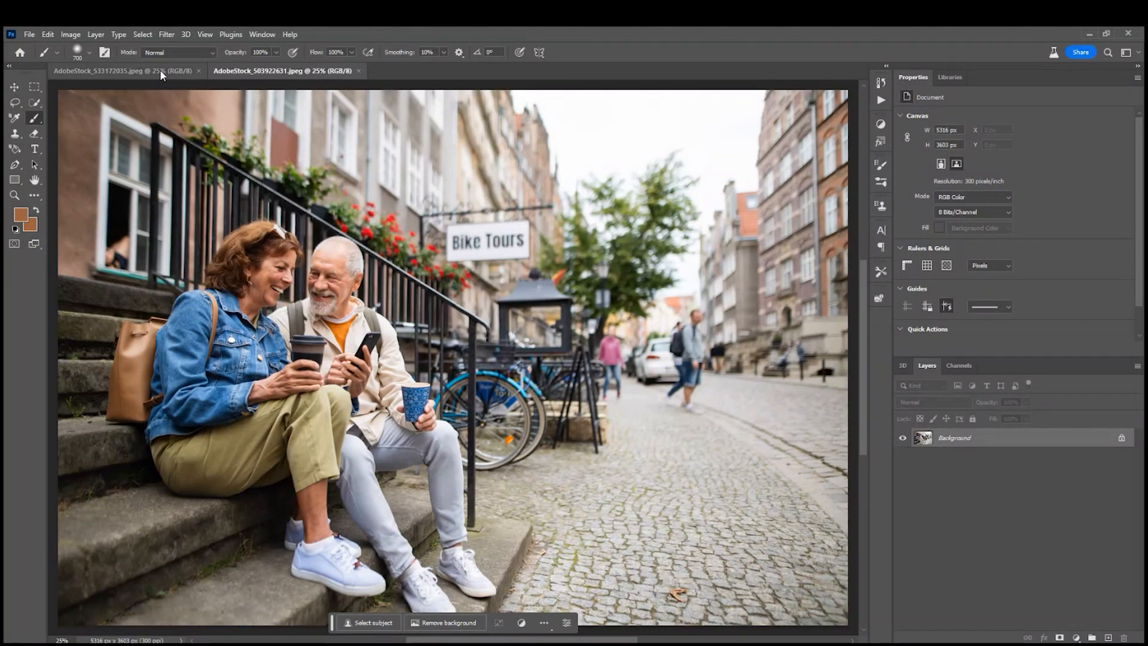
{"action": "left_click", "coordinate": [160, 69]}
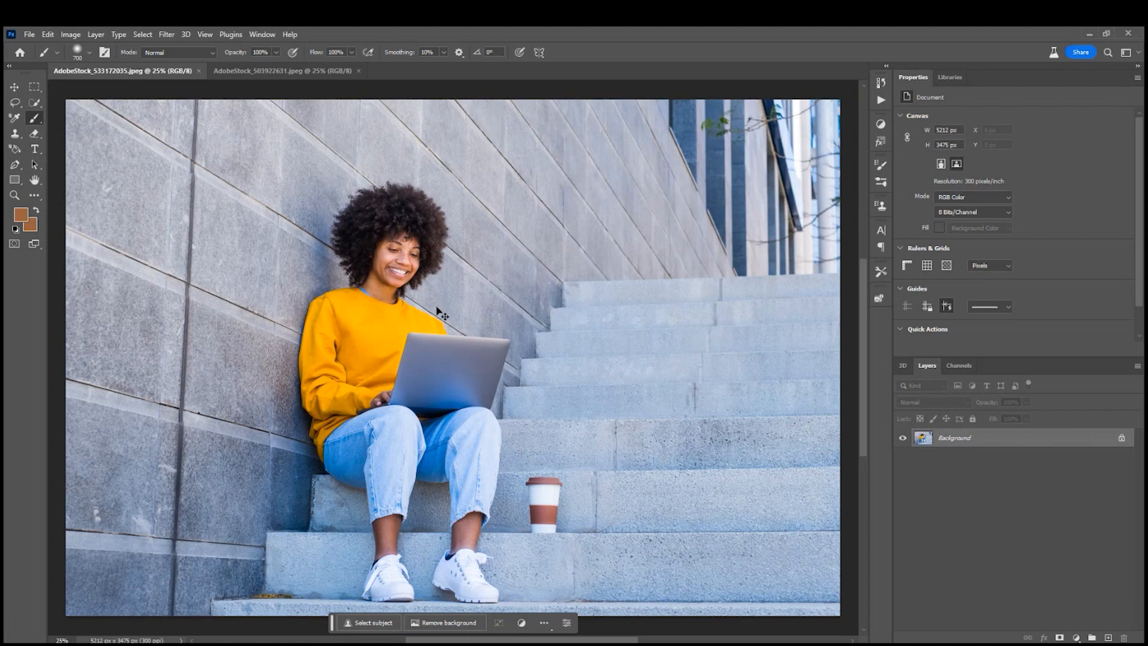
{"action": "key", "text": "ctrl+minus"}
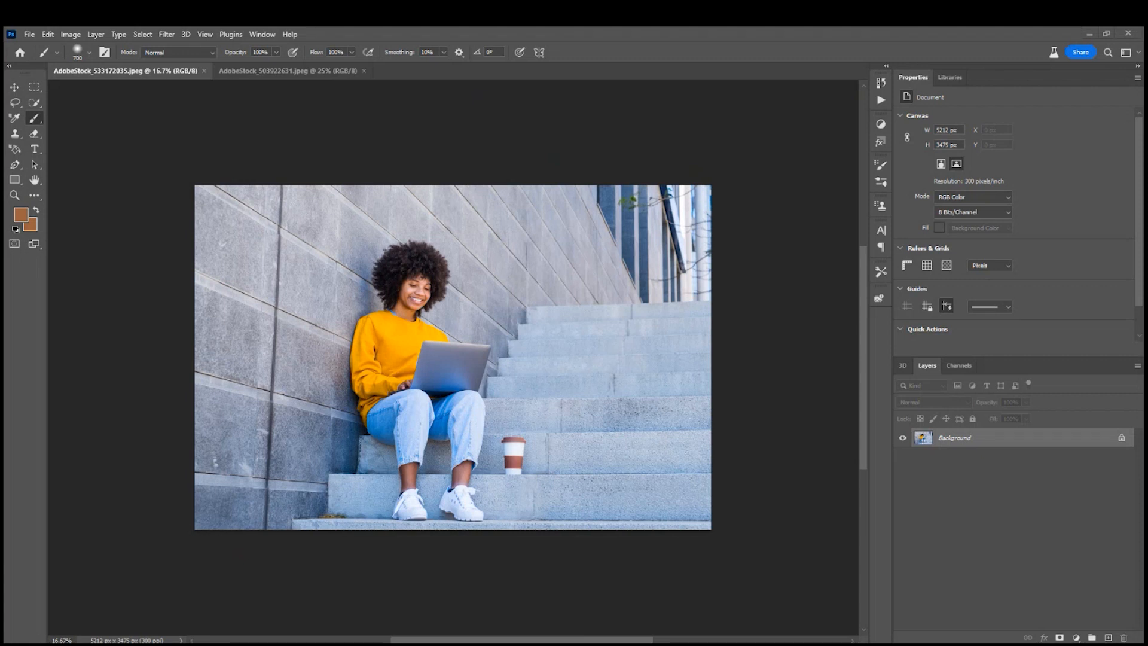
{"action": "left_click_drag", "start_coordinate": [1147, 242], "coordinate": [670, 70]}
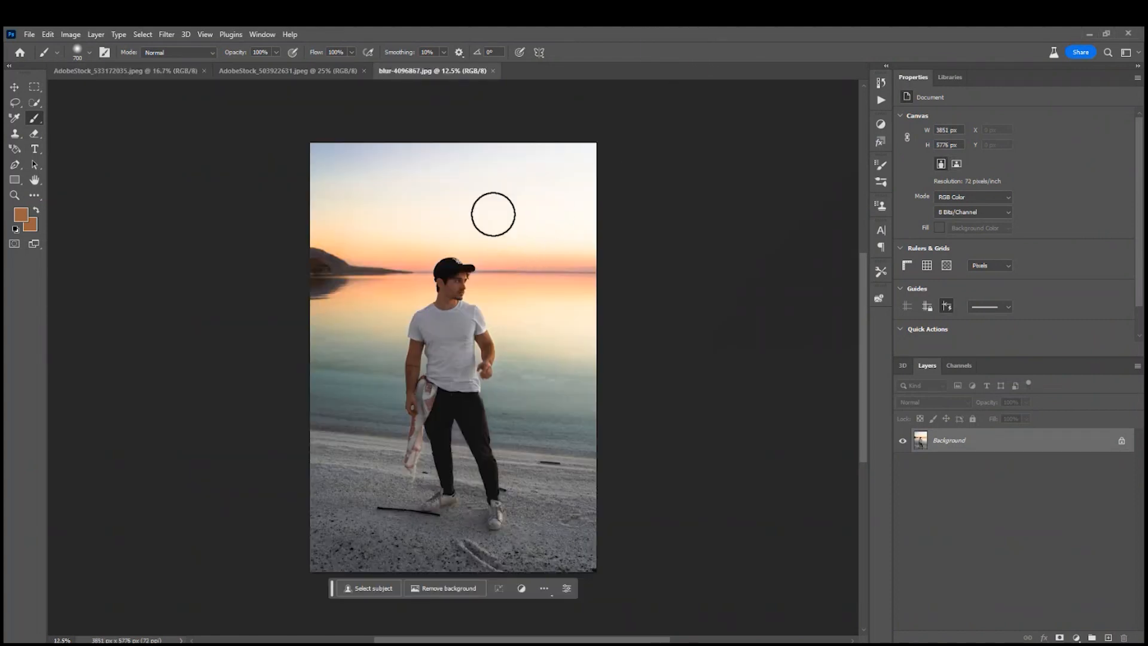
Extend the canvas of blur-4096867.jpg to the right of the man with a white background, making it about 8554 px wide.
{"action": "left_click", "coordinate": [120, 70]}
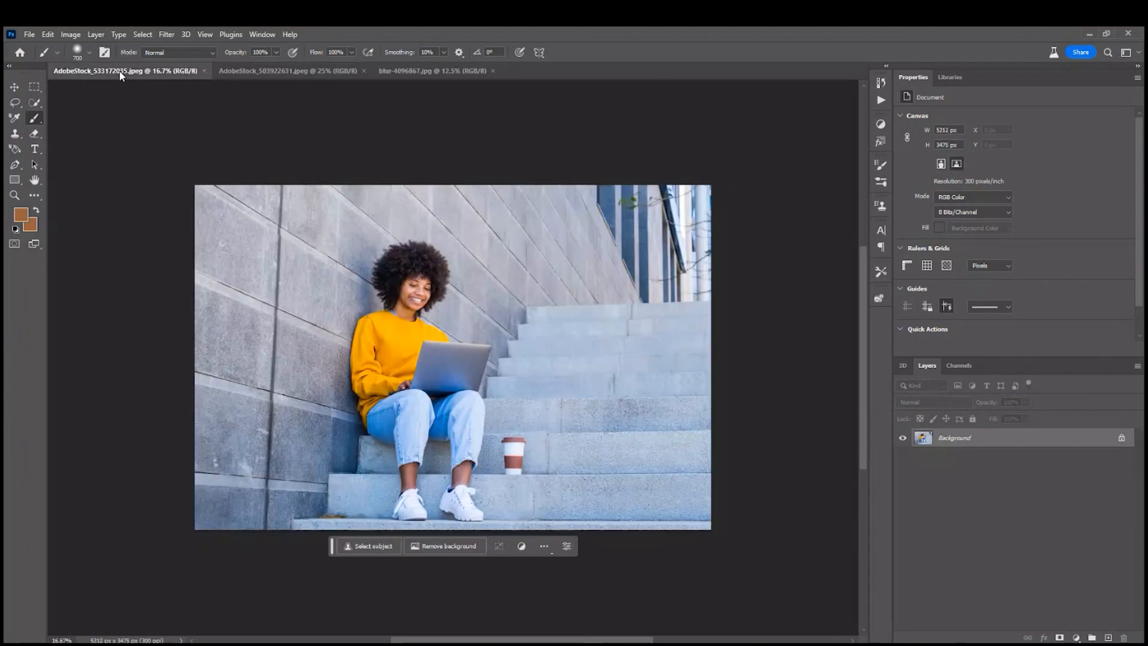
{"action": "left_click", "coordinate": [271, 74]}
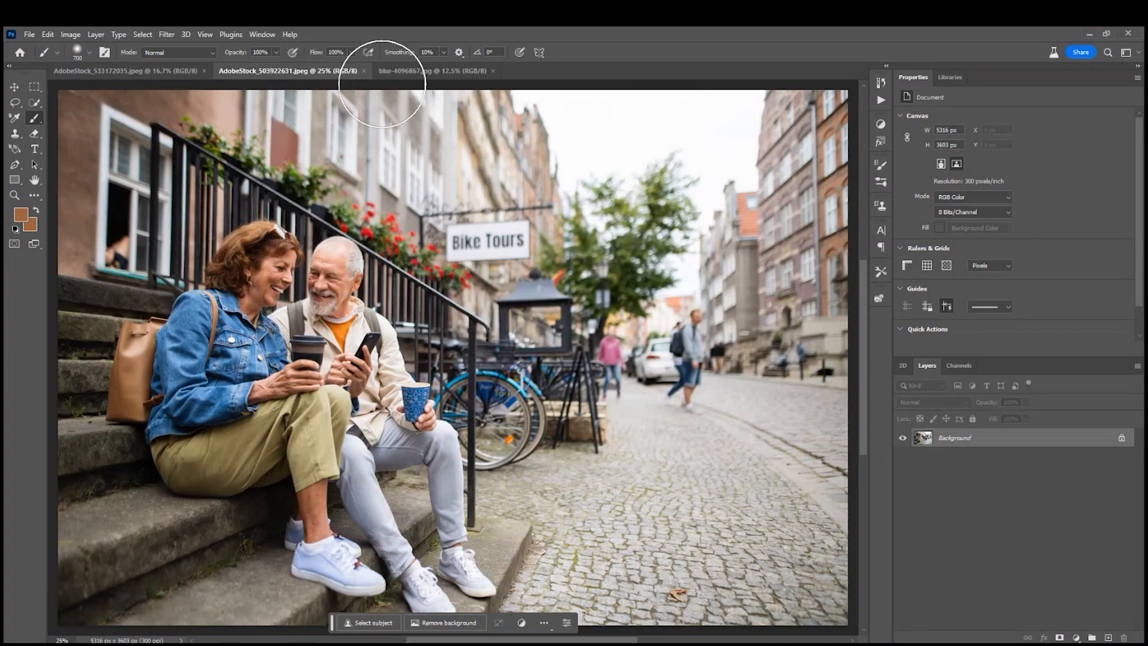
{"action": "left_click", "coordinate": [422, 71]}
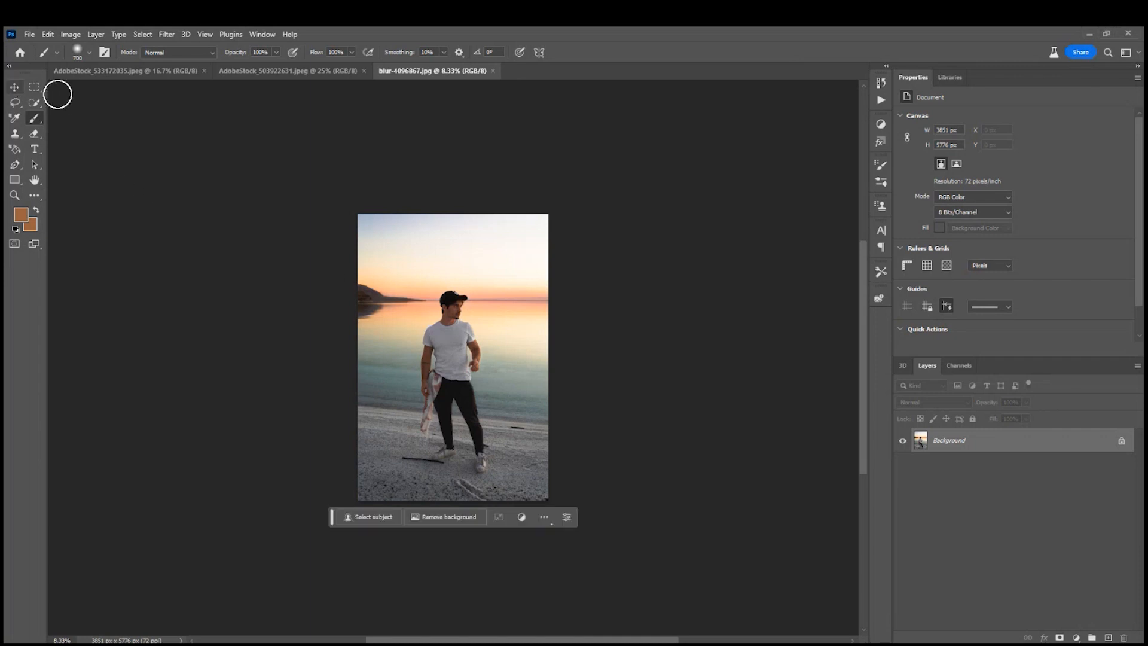
{"action": "left_click", "coordinate": [15, 85]}
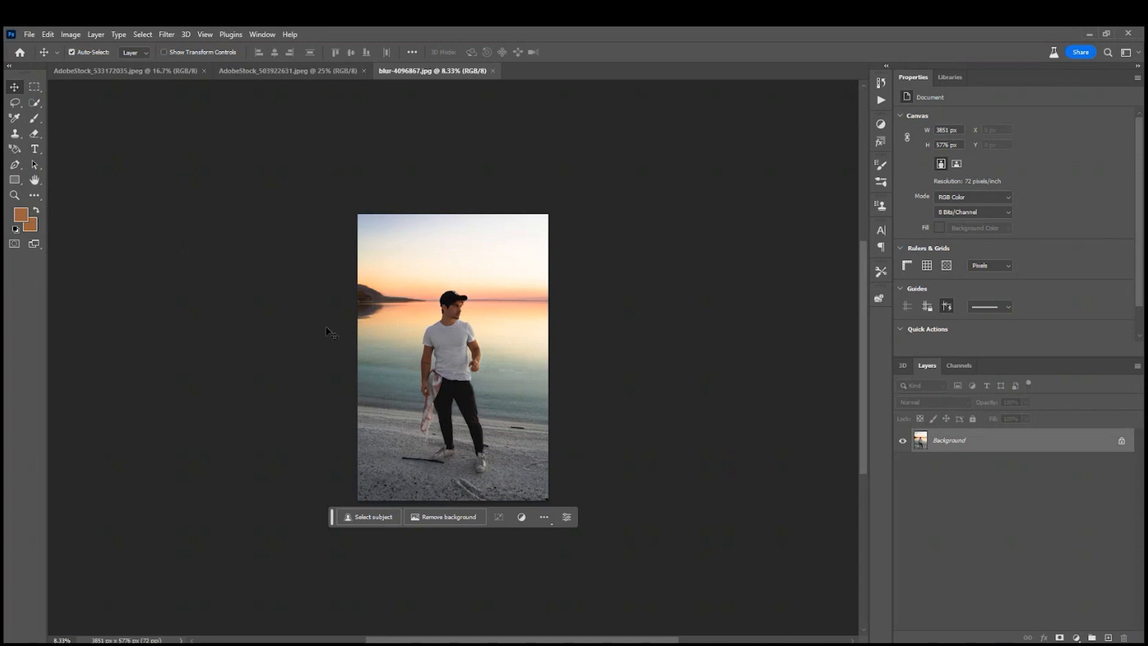
{"action": "key", "text": "c"}
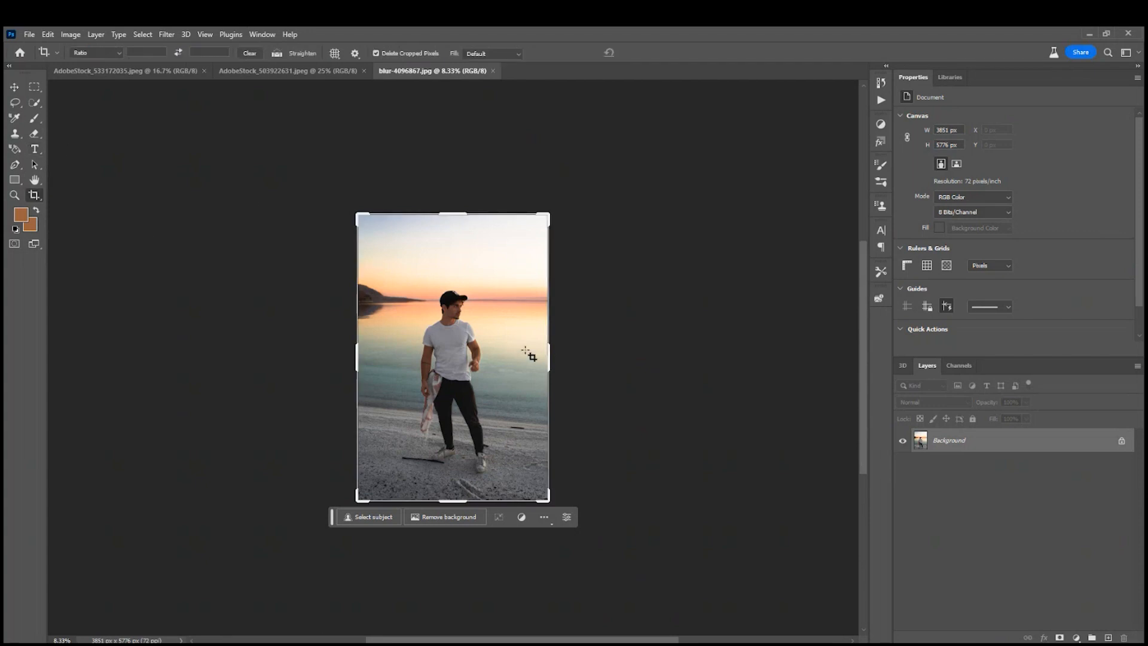
{"action": "left_click_drag", "start_coordinate": [551, 354], "coordinate": [656, 347]}
{"action": "key", "text": "d"}
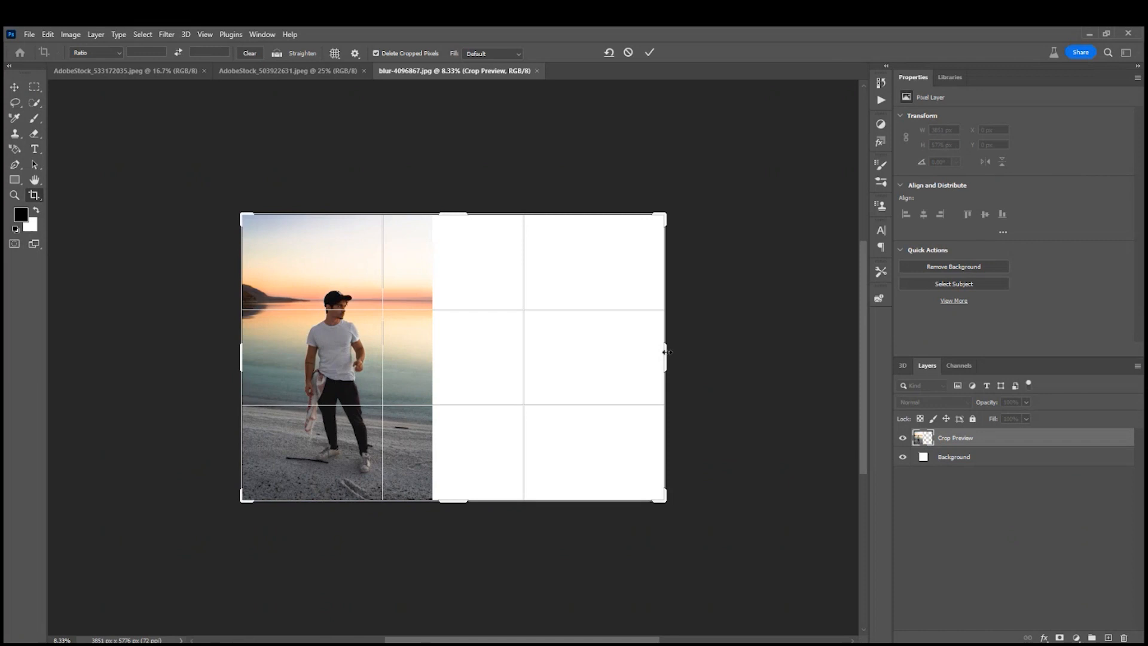
{"action": "key", "text": "Return"}
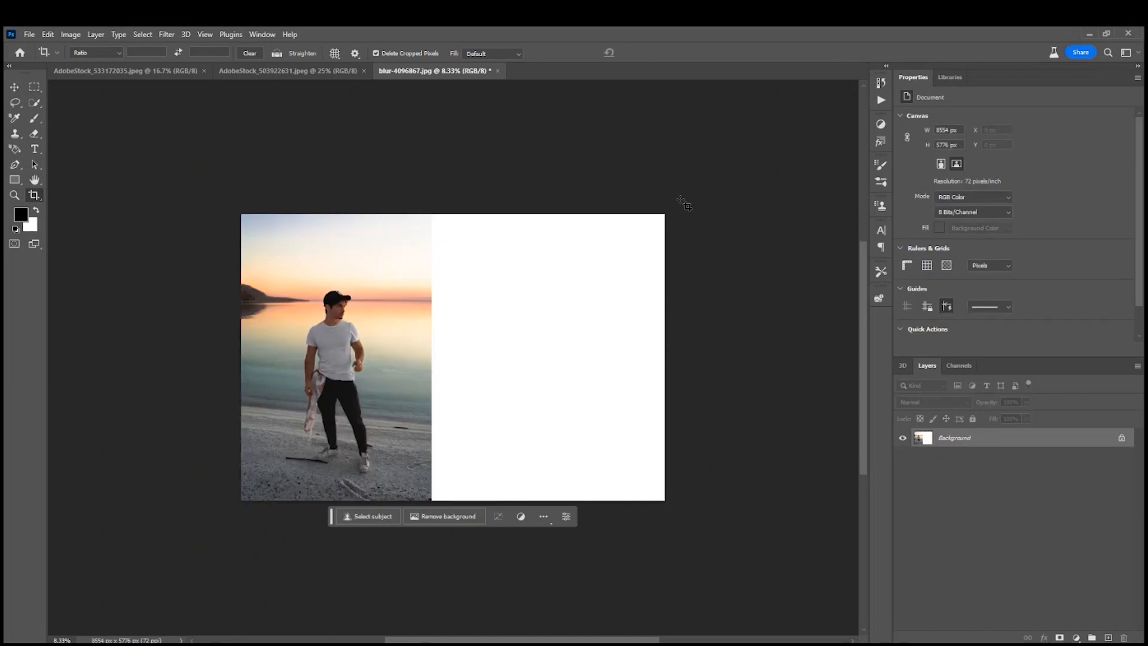
Select the blank canvas area with a thin strip of the beach photo and run Generative Fill with an empty prompt.
{"action": "key", "text": "m"}
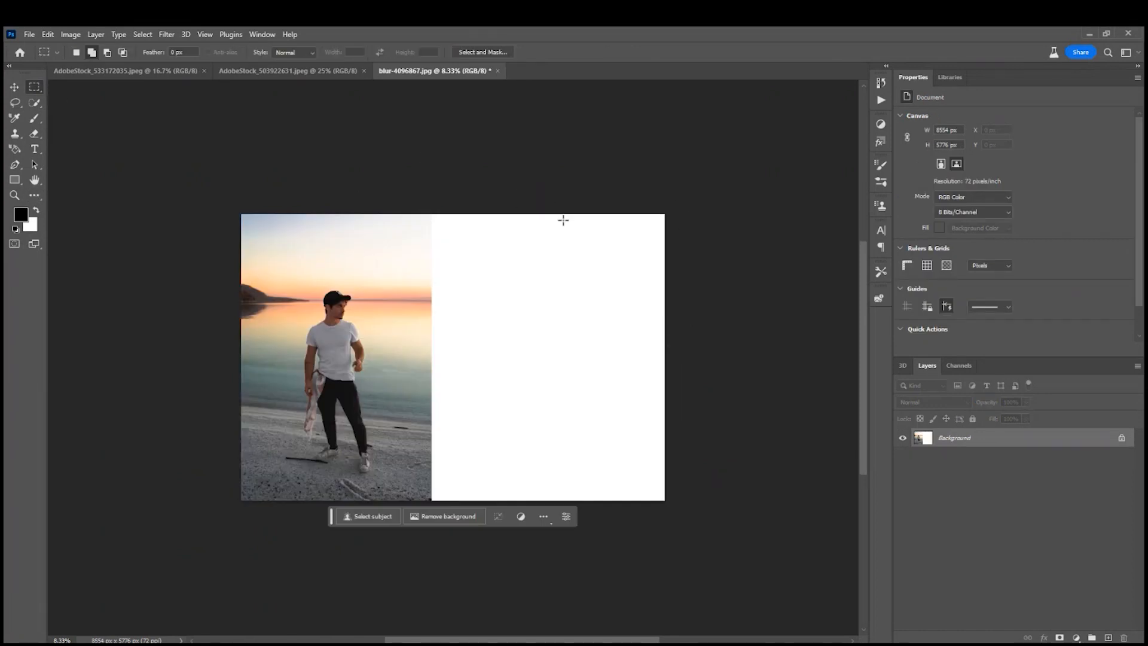
{"action": "left_click_drag", "start_coordinate": [681, 195], "coordinate": [428, 505]}
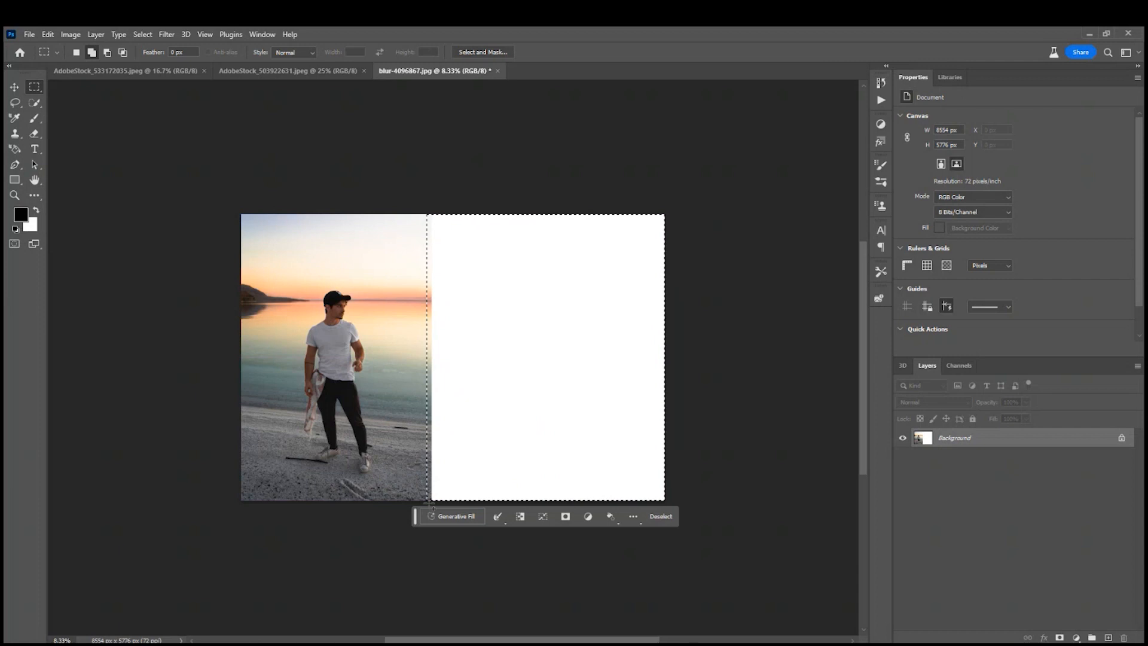
{"action": "key", "text": "ctrl+plus"}
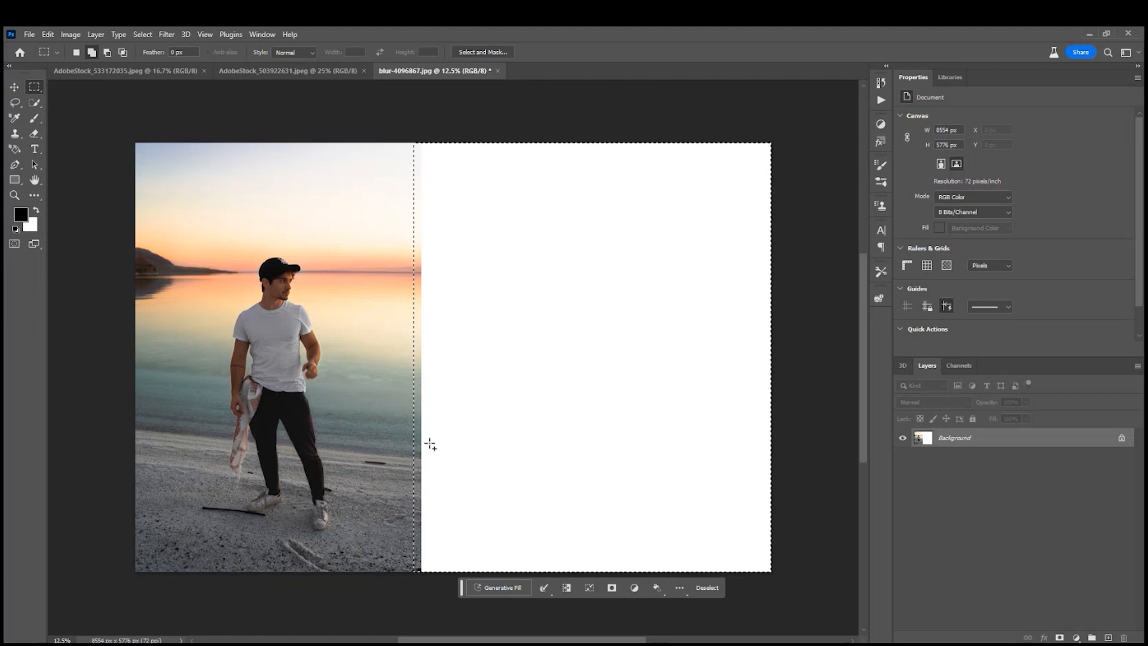
{"action": "left_click", "coordinate": [489, 587]}
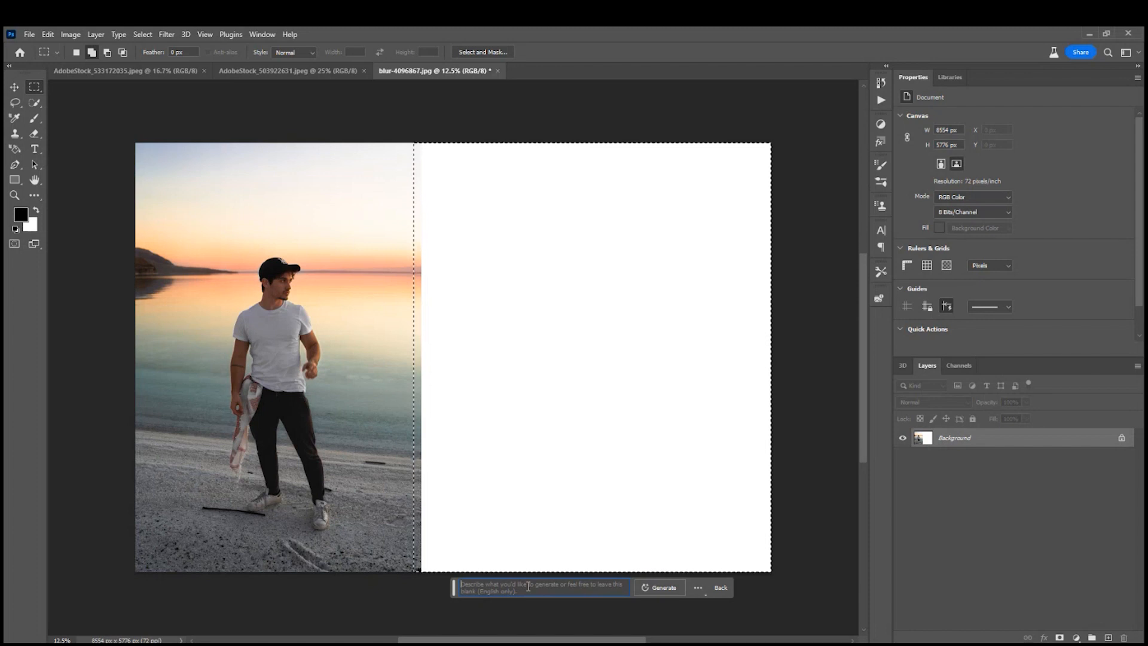
{"action": "left_click", "coordinate": [656, 589]}
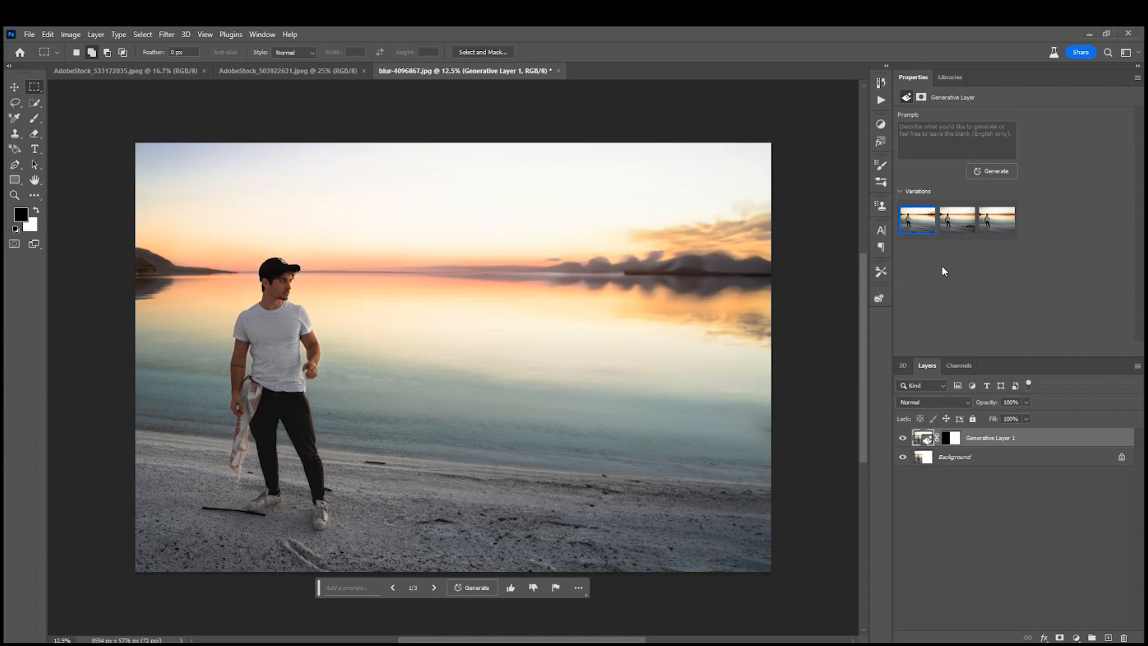
Compare the three generated beach variations and choose the second one, with the large rock on the shore.
{"action": "left_click", "coordinate": [435, 590]}
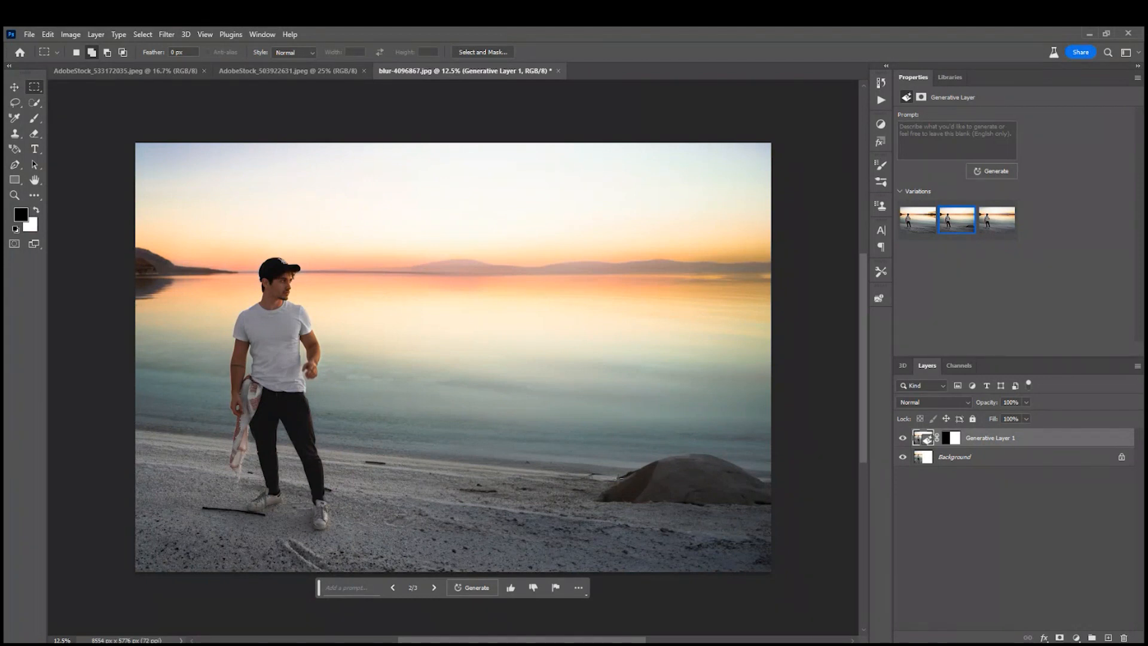
{"action": "left_click", "coordinate": [433, 588]}
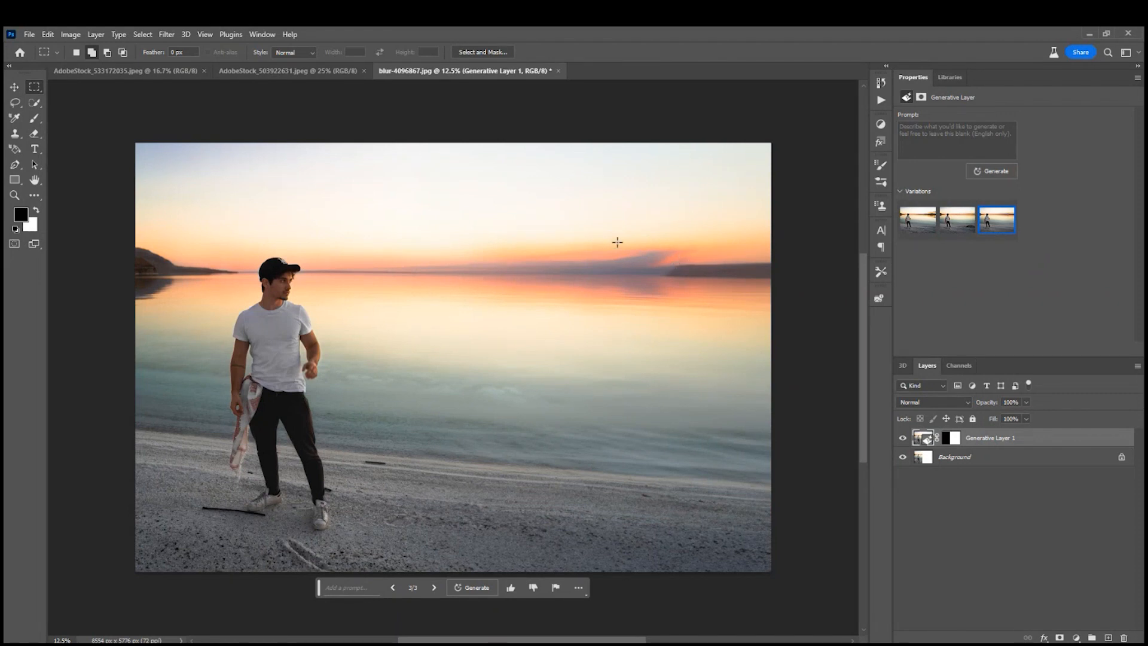
{"action": "left_click", "coordinate": [393, 587]}
{"action": "left_click", "coordinate": [392, 587]}
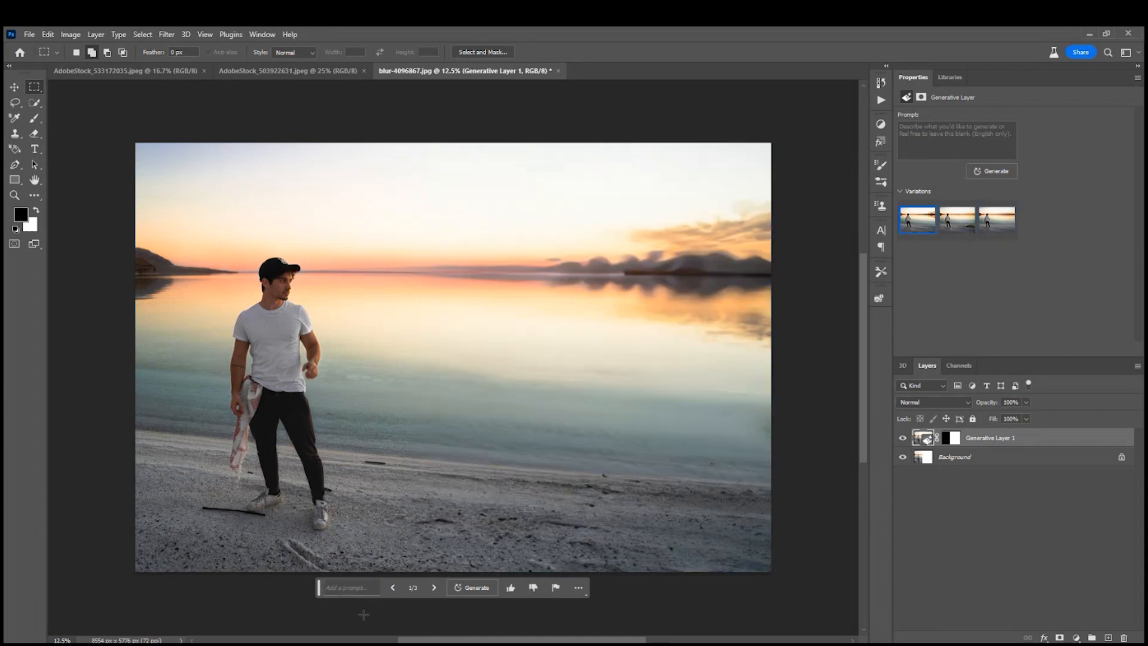
{"action": "left_click", "coordinate": [434, 587]}
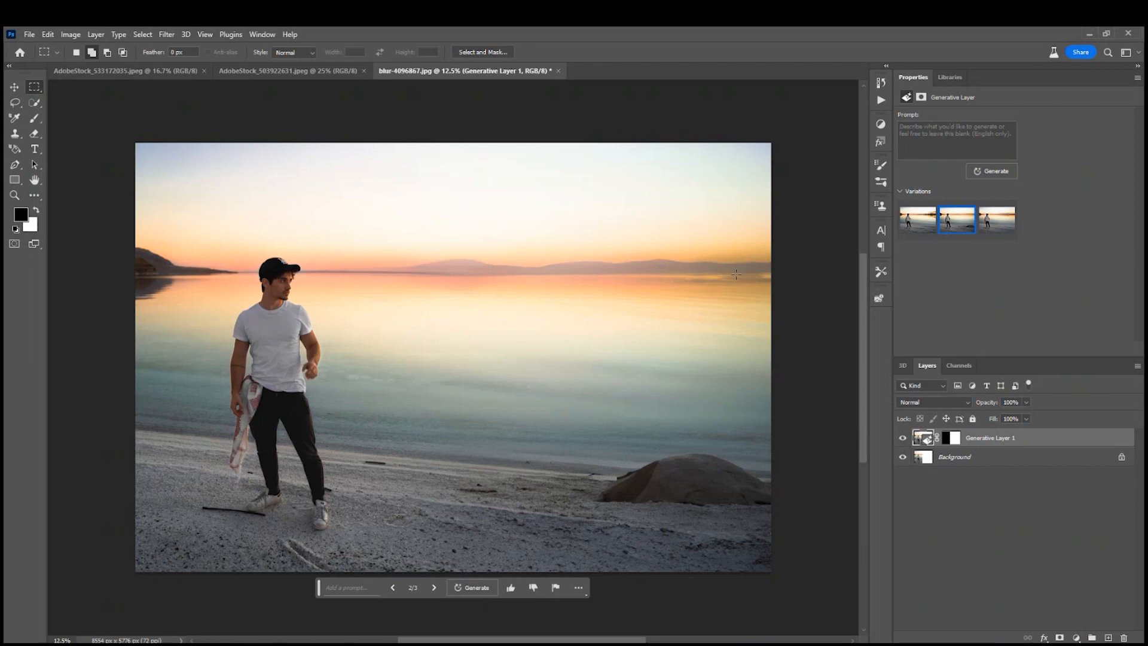
Extend the canvas of AdobeStock_503922631.jpeg to the right of the street scene, making it about 8322 px wide.
{"action": "left_click", "coordinate": [306, 69]}
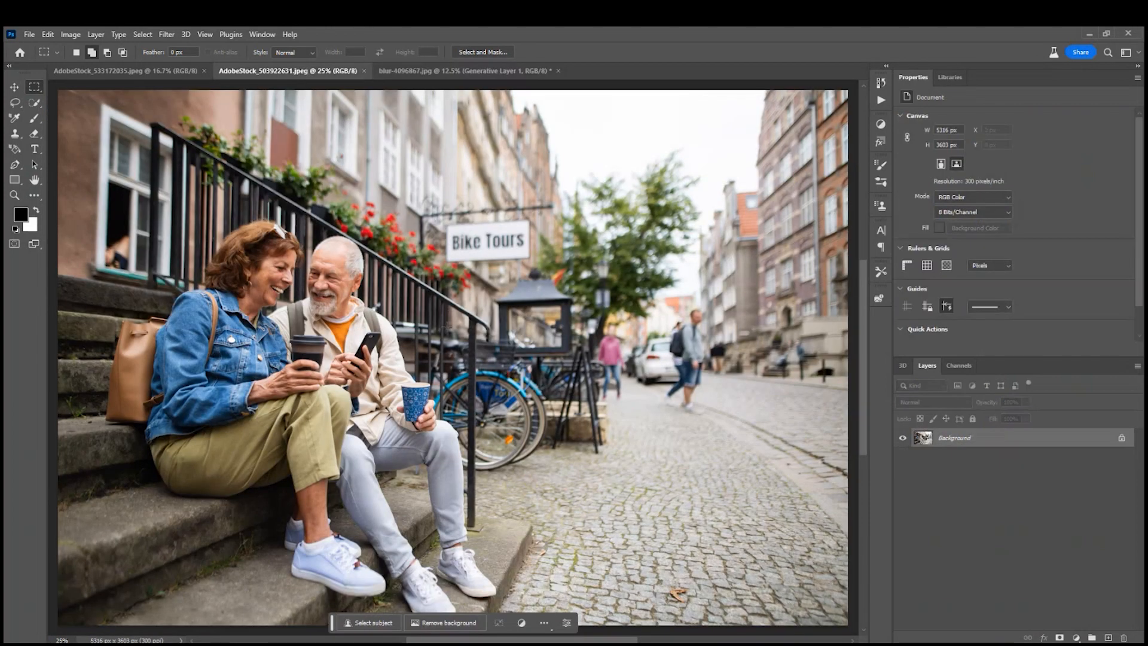
{"action": "key", "text": "ctrl+minus"}
{"action": "key", "text": "ctrl+minus"}
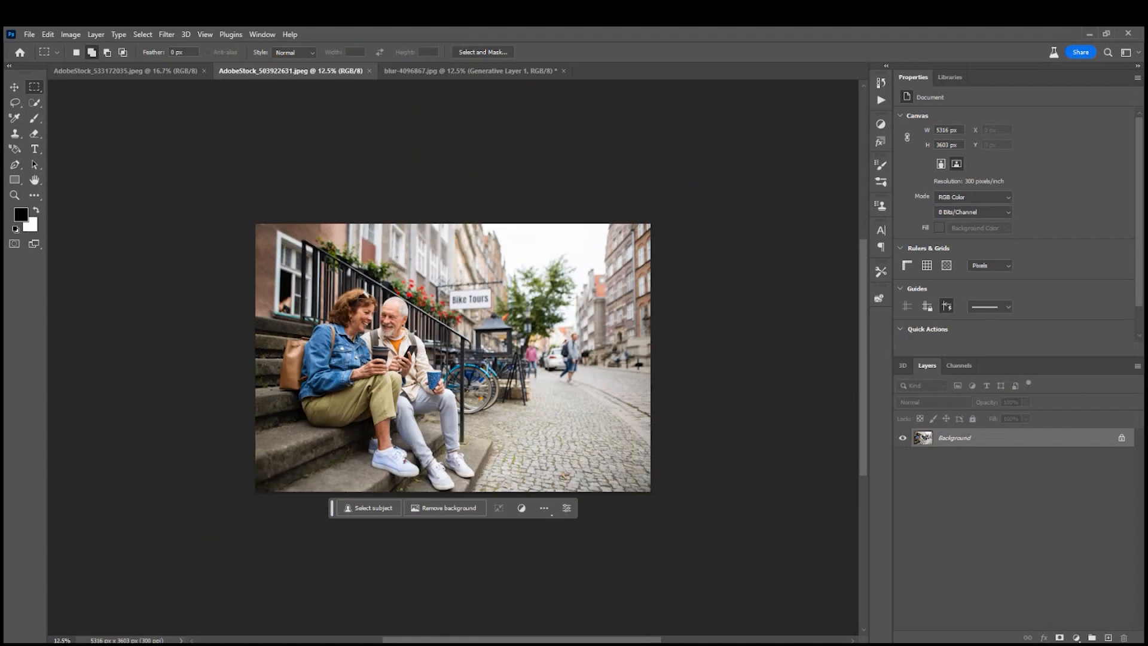
{"action": "key", "text": "c"}
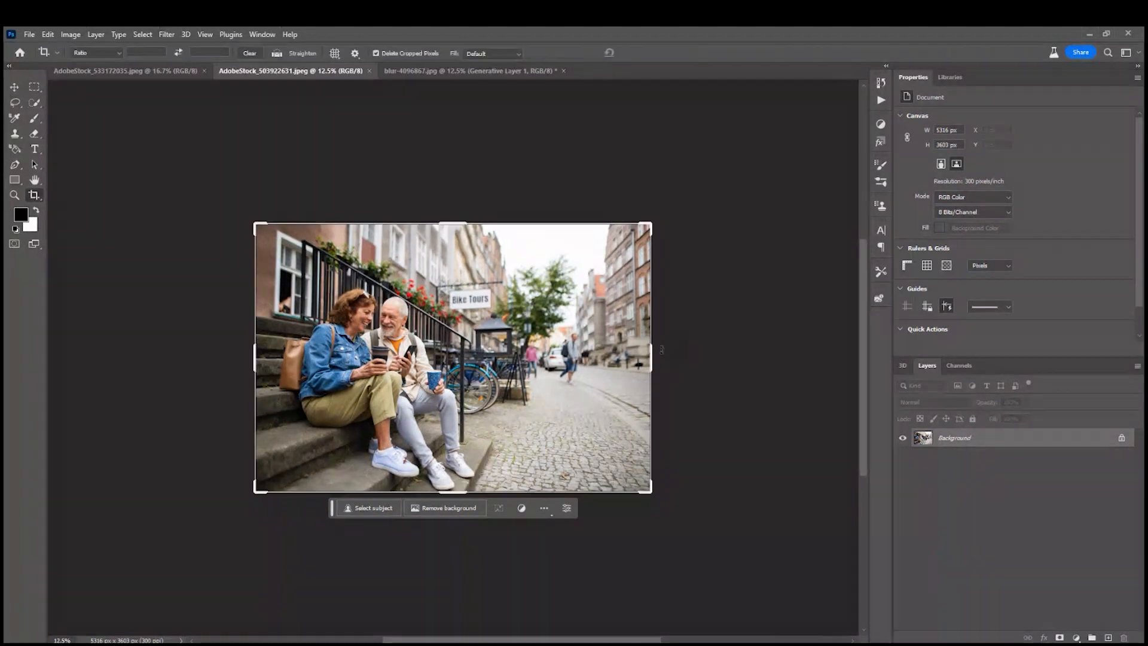
{"action": "left_click_drag", "start_coordinate": [648, 354], "coordinate": [759, 361]}
{"action": "key", "text": "Return"}
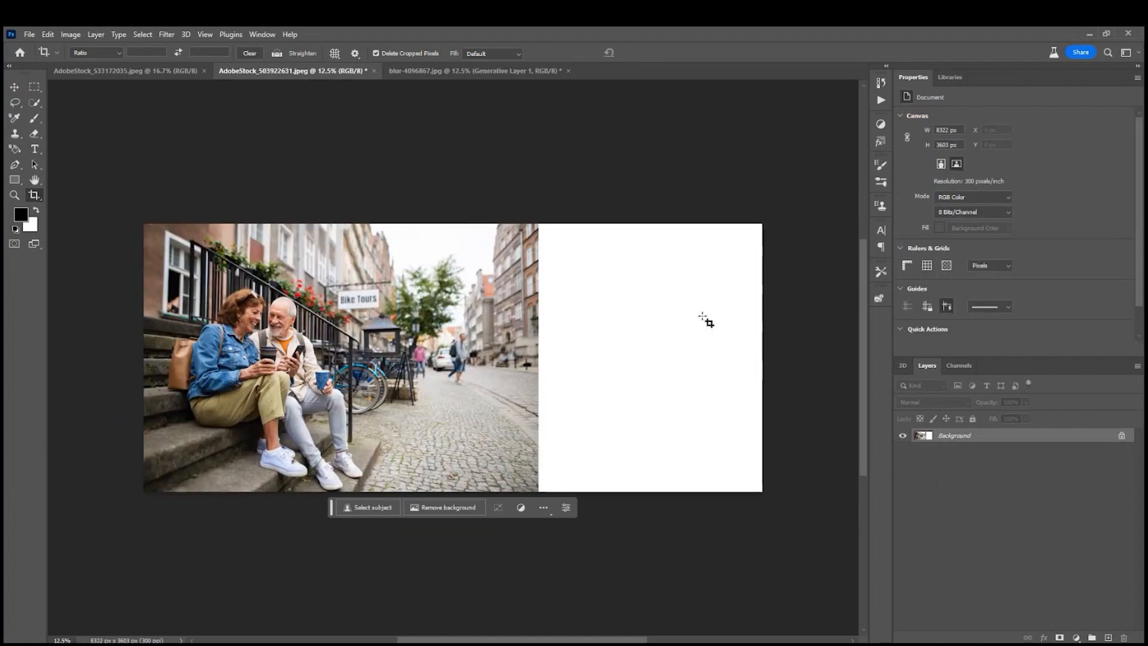
Select the blank canvas area with a thin strip of the street photo and run Generative Fill with an empty prompt.
{"action": "left_click", "coordinate": [35, 87]}
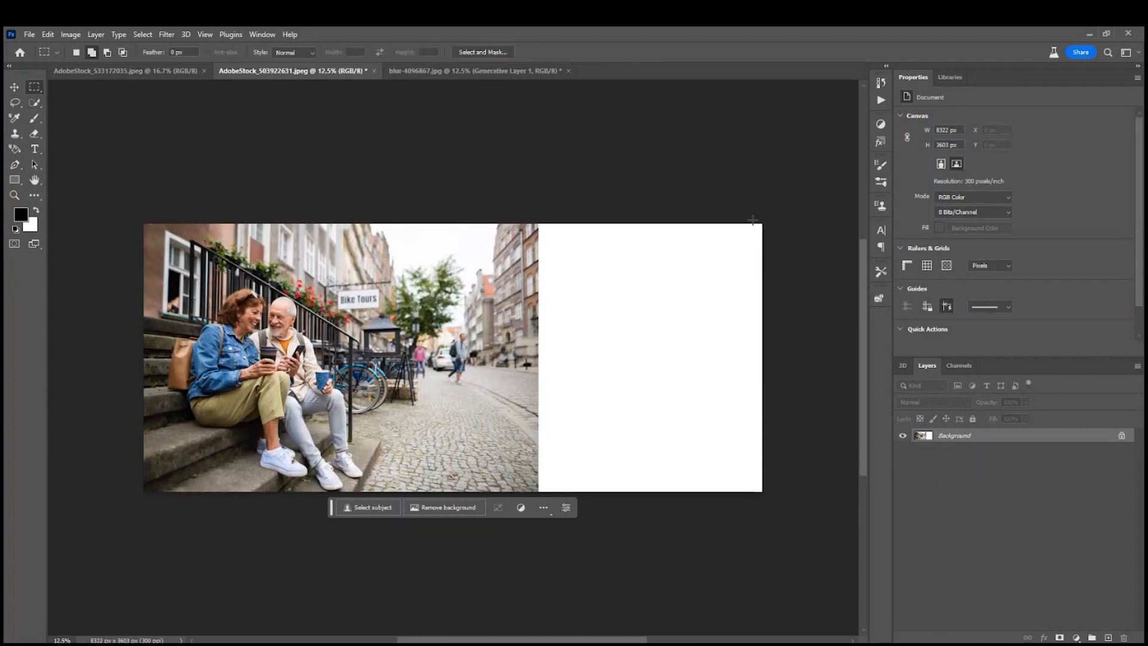
{"action": "left_click_drag", "start_coordinate": [775, 209], "coordinate": [529, 536]}
{"action": "left_click", "coordinate": [547, 507]}
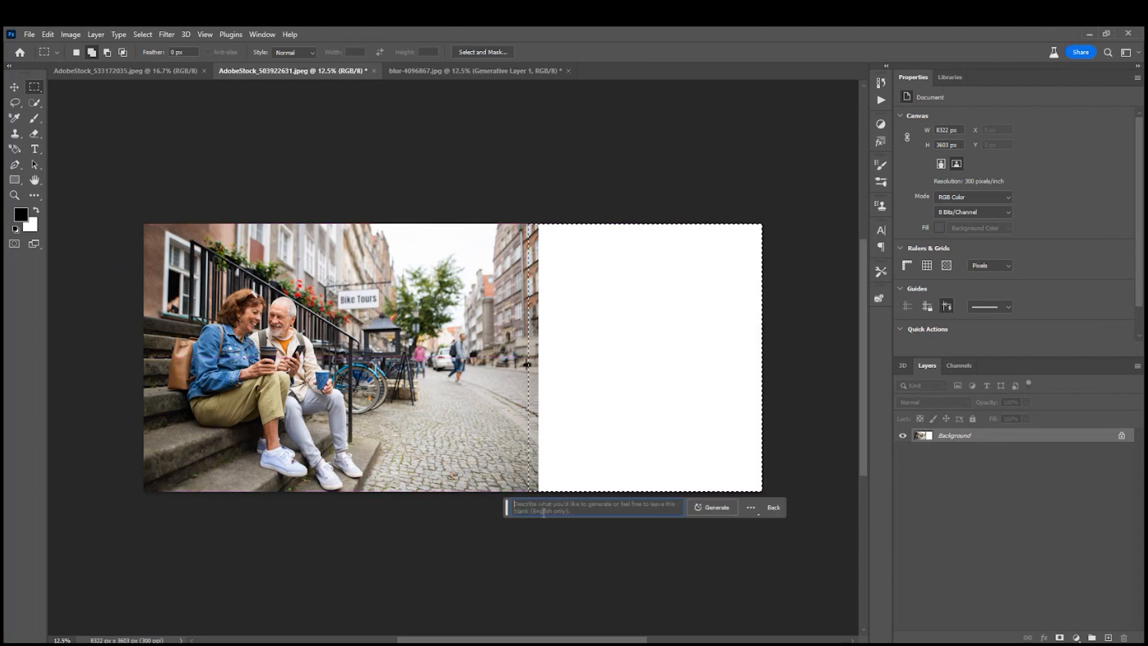
{"action": "left_click", "coordinate": [712, 506]}
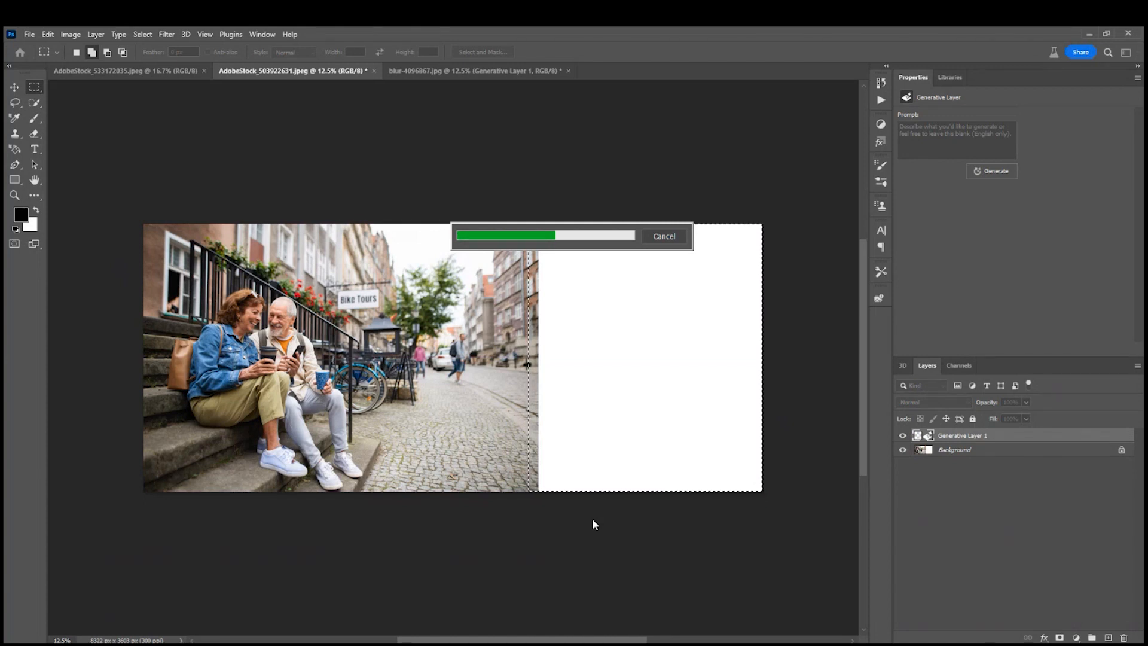
Examine the generated street extension up close and compare its three variations, returning to the first one.
{"action": "key", "text": "ctrl+plus"}
{"action": "key", "text": "ctrl+plus"}
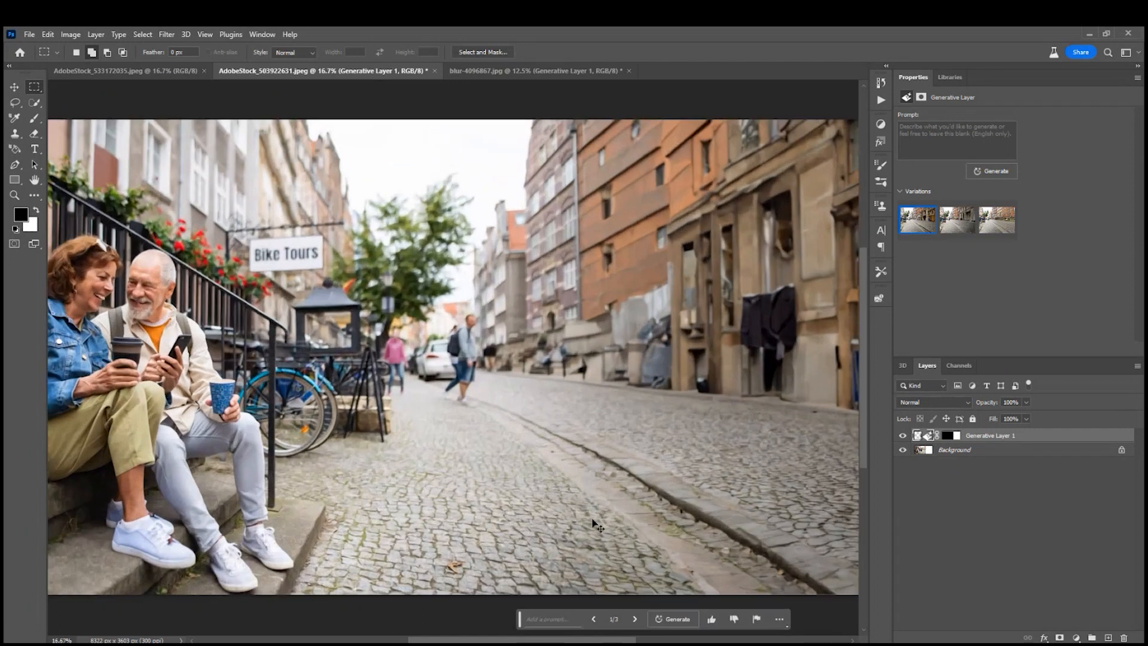
{"action": "left_click_drag", "start_coordinate": [634, 472], "coordinate": [571, 372]}
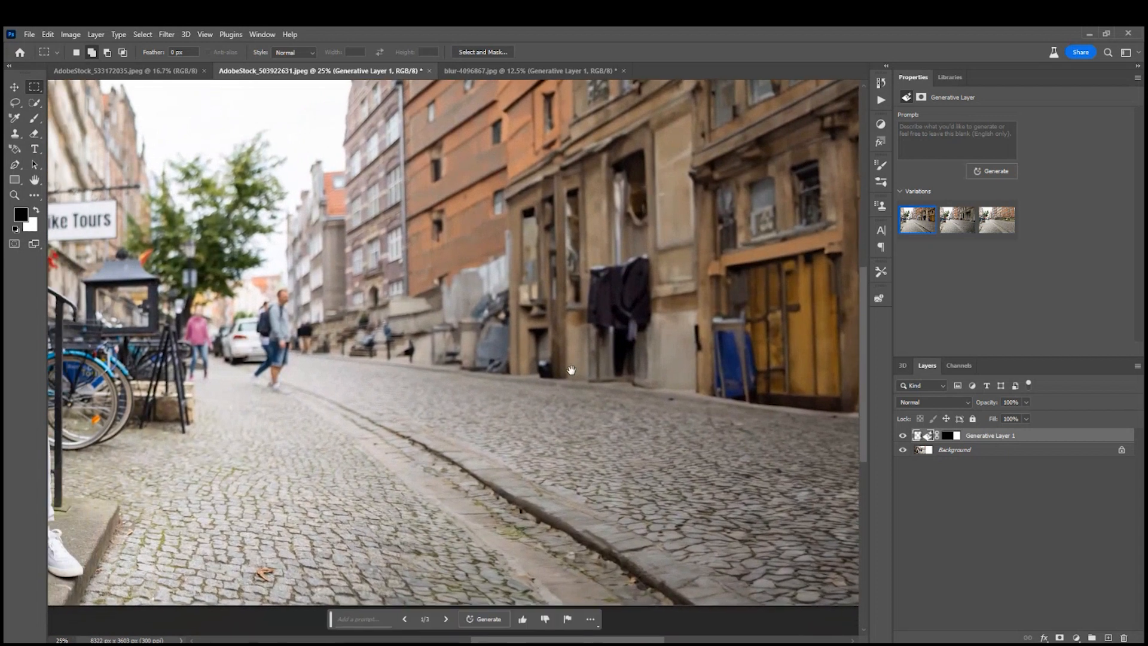
{"action": "mouse_move", "coordinate": [584, 421]}
{"action": "left_mouse_down"}
{"action": "mouse_move", "coordinate": [584, 435]}
{"action": "mouse_move", "coordinate": [593, 425]}
{"action": "left_mouse_up"}
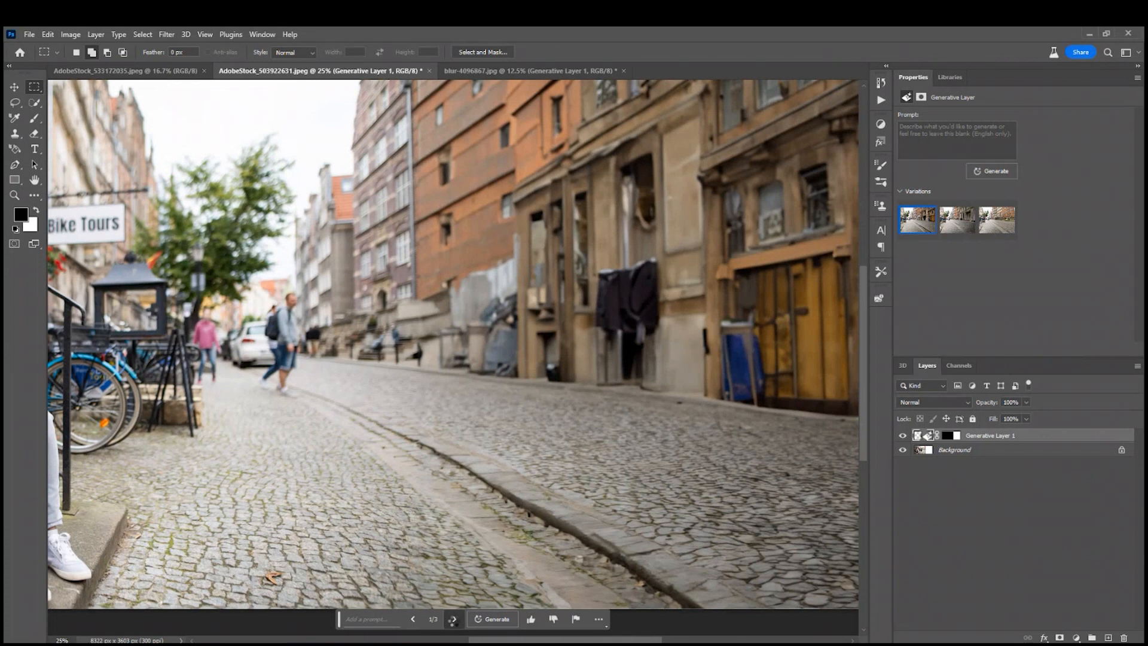
{"action": "left_click", "coordinate": [453, 619]}
{"action": "left_click", "coordinate": [454, 619]}
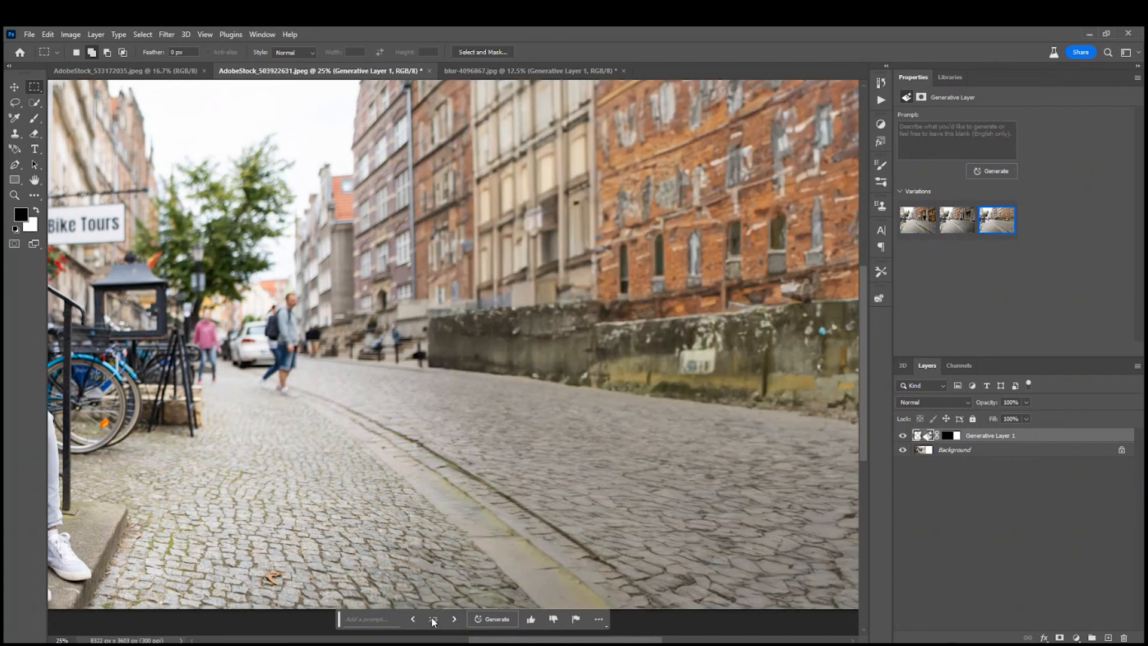
{"action": "left_click", "coordinate": [413, 620]}
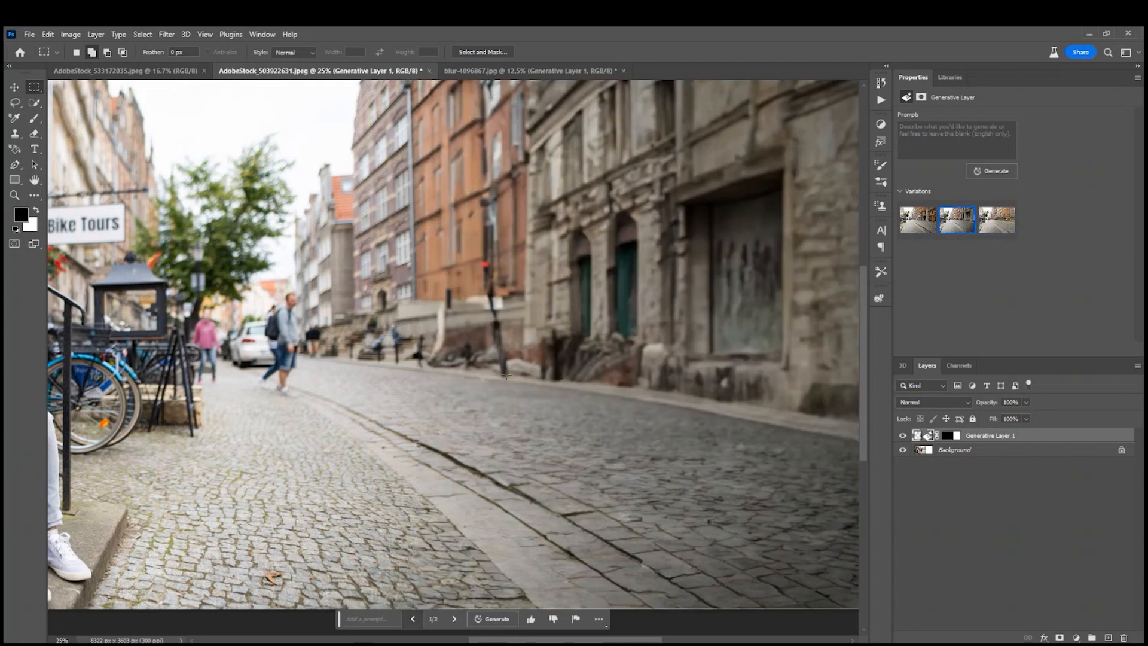
{"action": "left_click", "coordinate": [413, 619]}
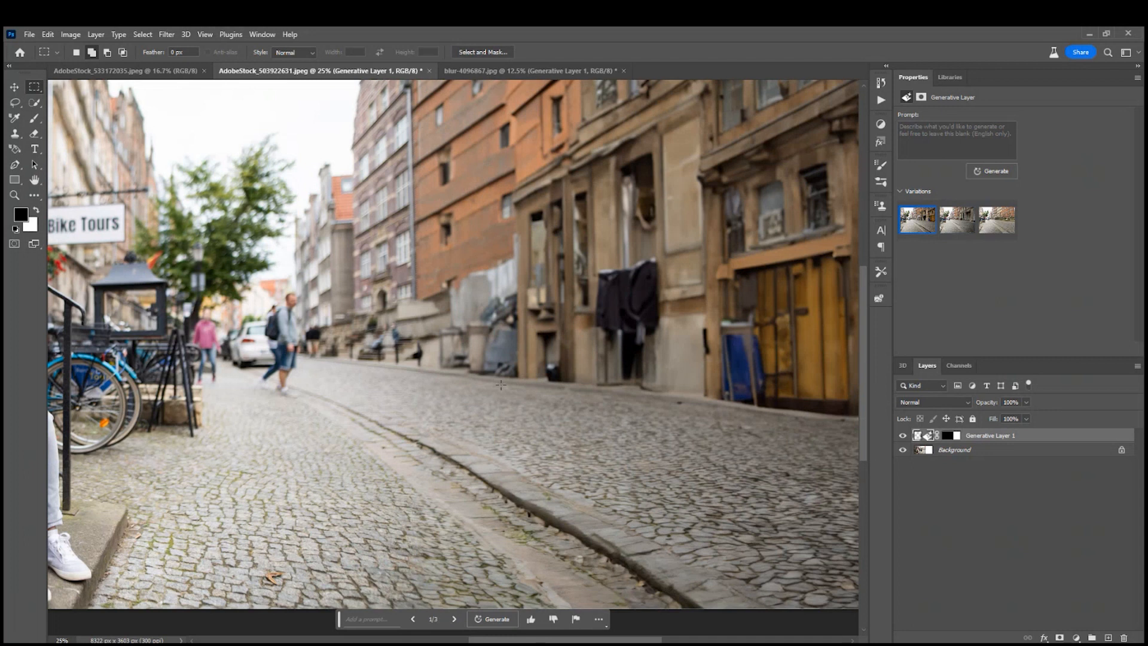
{"action": "left_click", "coordinate": [453, 620]}
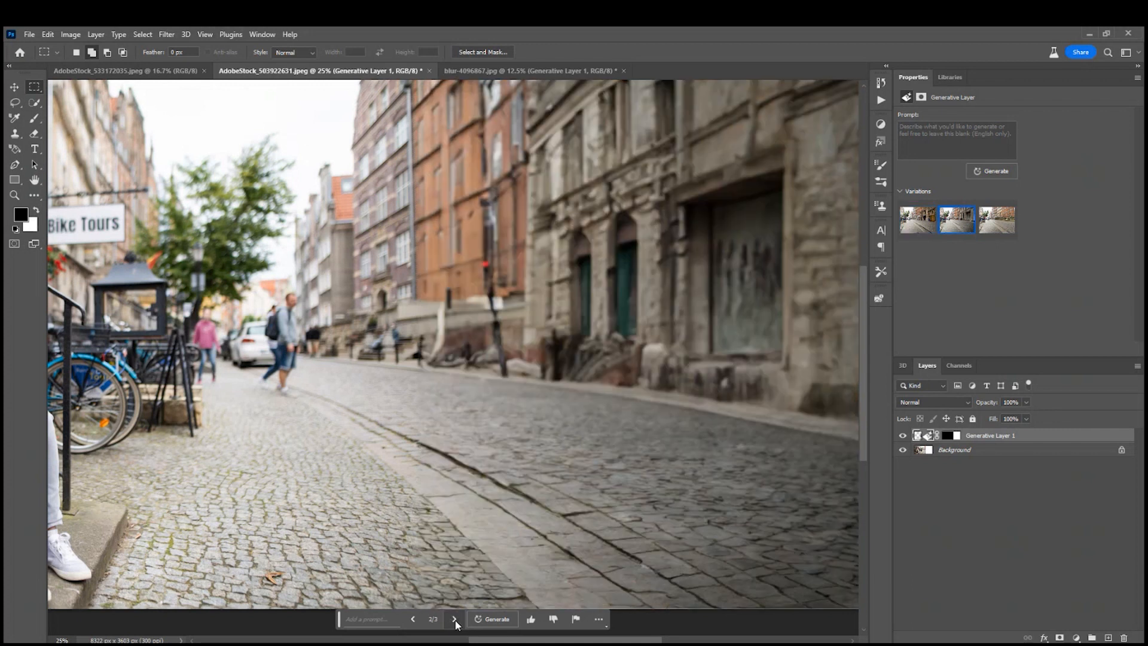
{"action": "left_click", "coordinate": [411, 620]}
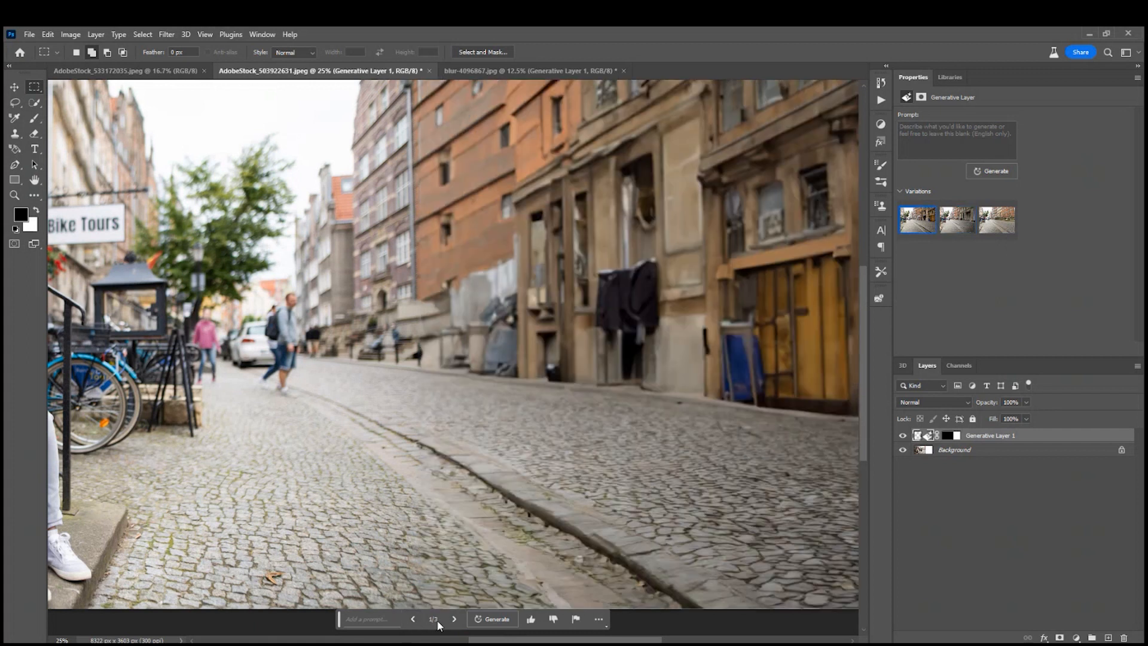
Compare the second street variation with the first, keep the first, and view the whole extended street photo.
{"action": "left_click", "coordinate": [454, 620]}
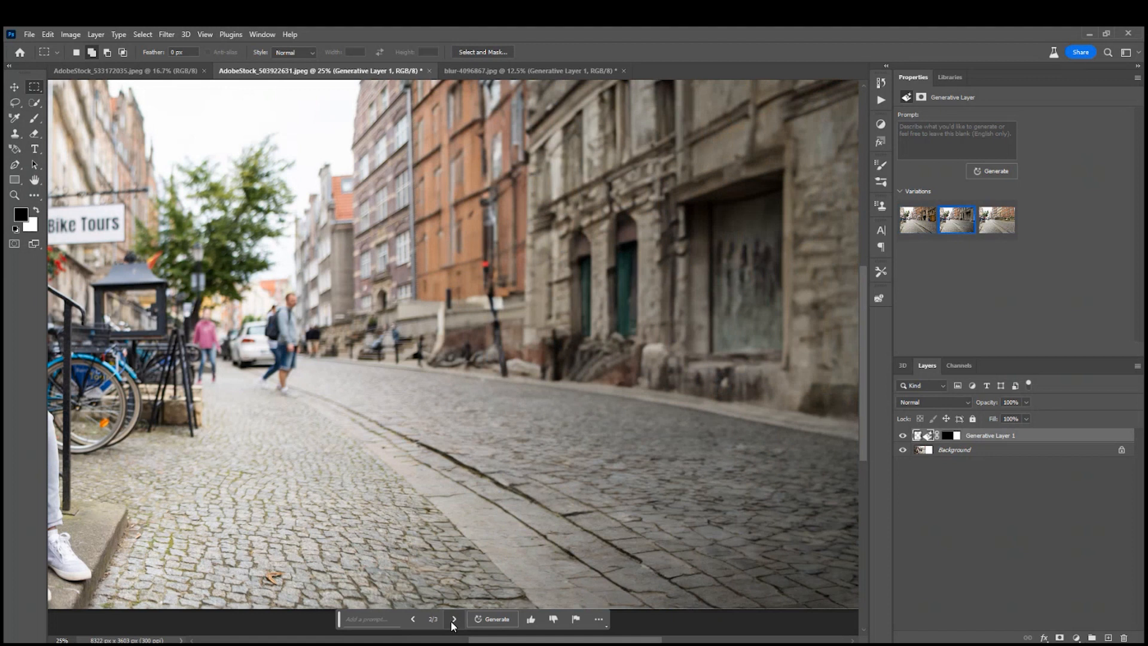
{"action": "left_click", "coordinate": [412, 620]}
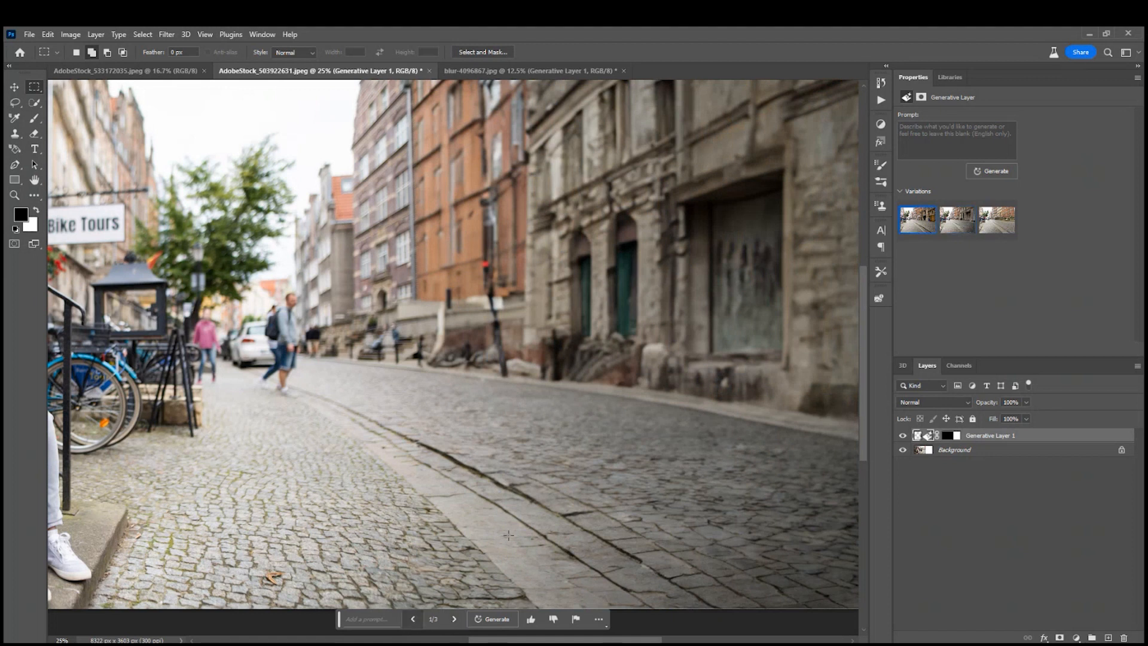
{"action": "key", "text": "ctrl+0"}
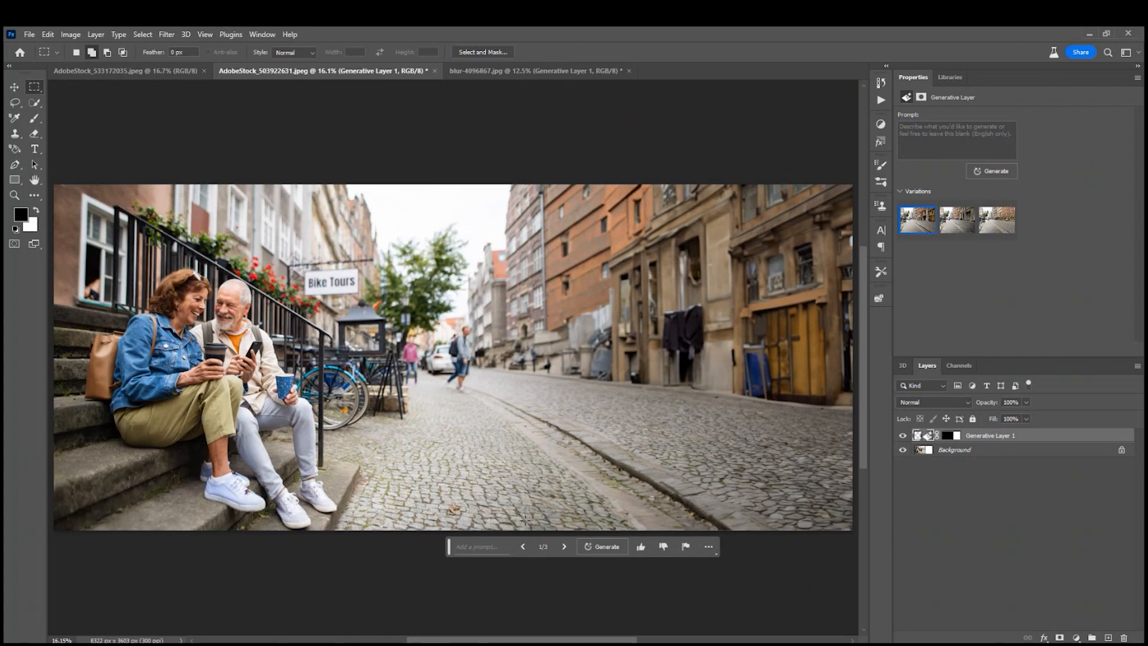
Extend the canvas of AdobeStock_533172035.jpeg above and to the right of the stairs photo, making it about 6783 by 4841 px.
{"action": "left_click", "coordinate": [126, 71]}
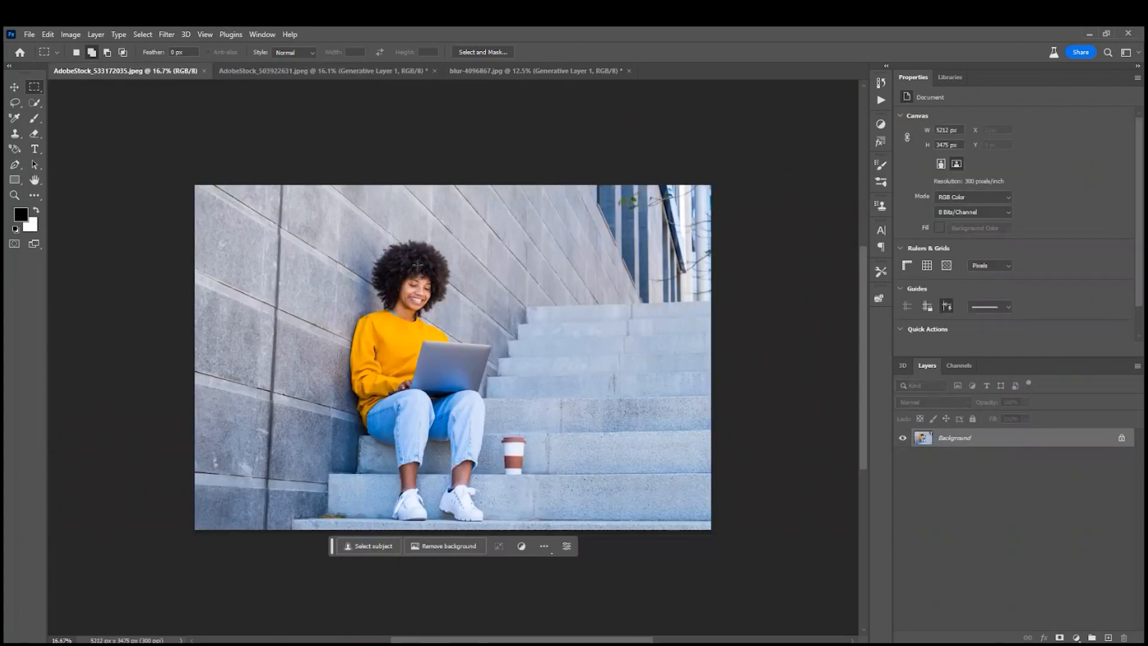
{"action": "key", "text": "c"}
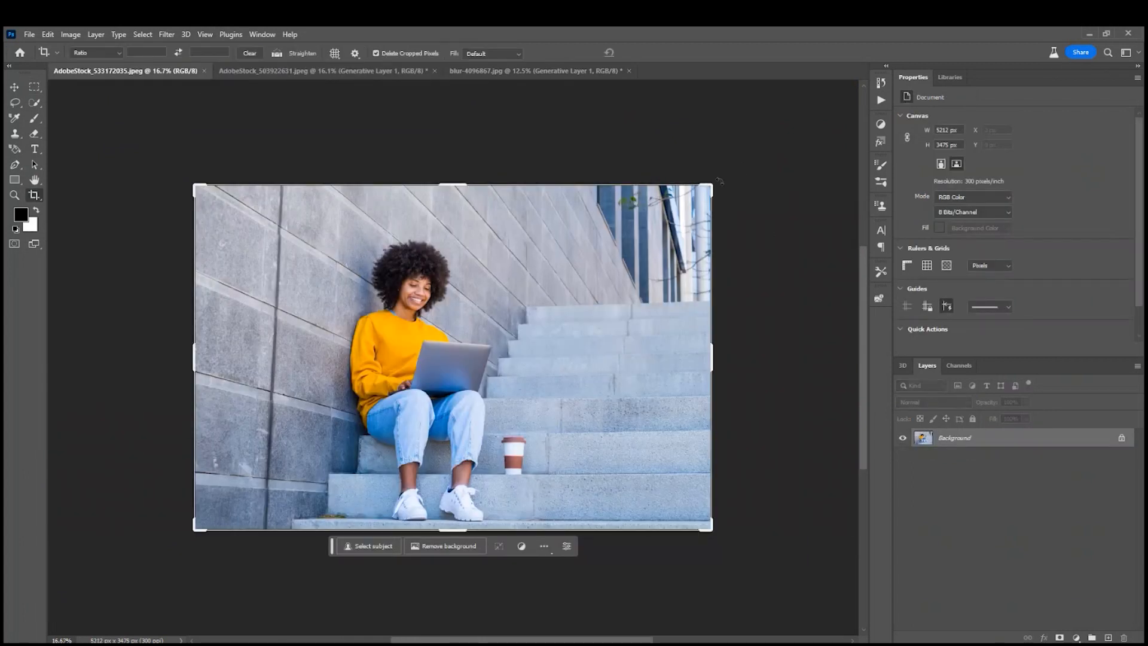
{"action": "left_click_drag", "start_coordinate": [709, 187], "coordinate": [790, 122]}
{"action": "key", "text": "Return"}
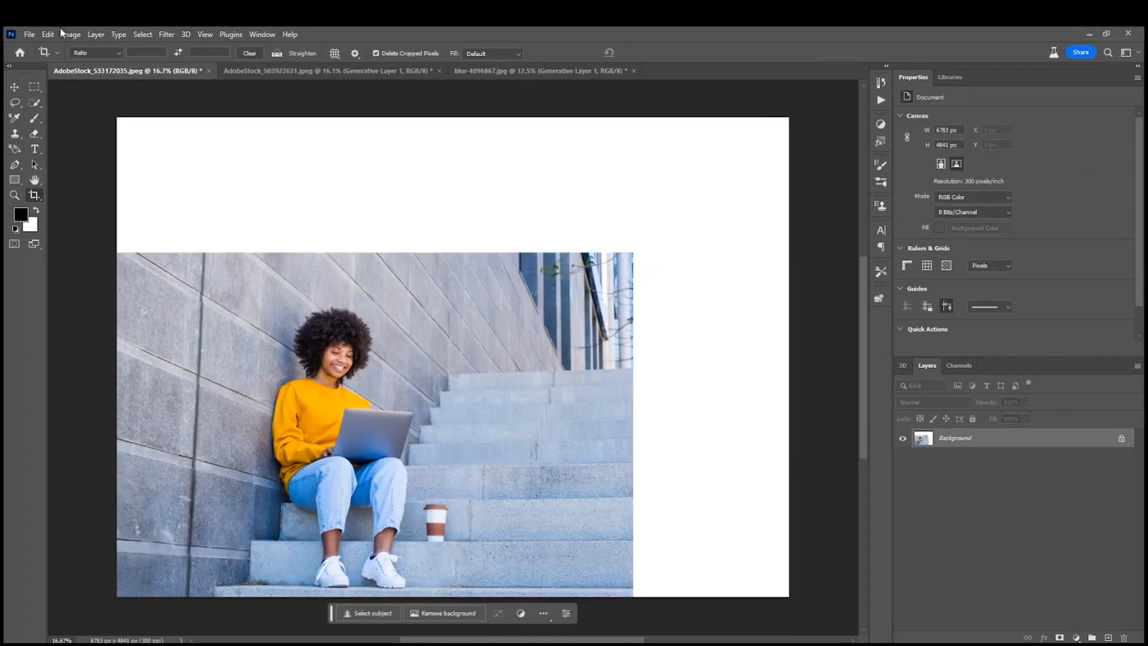
Select the blank canvas above and beside the photo with a thin strip of its edges and run Generative Fill with an empty prompt.
{"action": "left_click", "coordinate": [34, 88]}
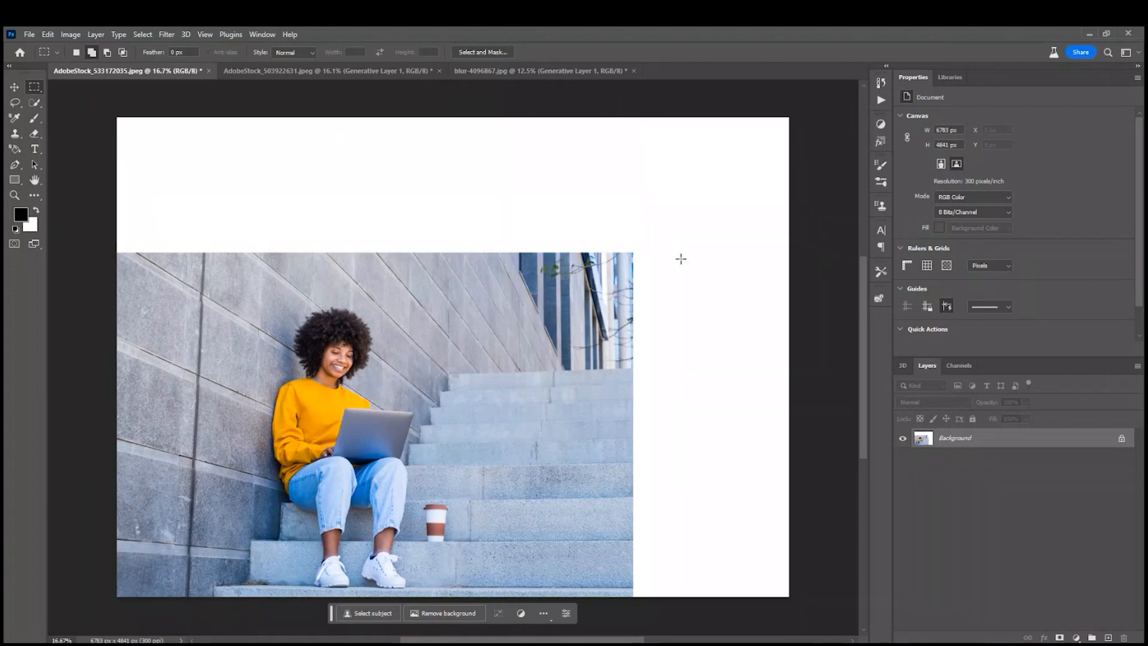
{"action": "left_click_drag", "start_coordinate": [117, 117], "coordinate": [801, 262]}
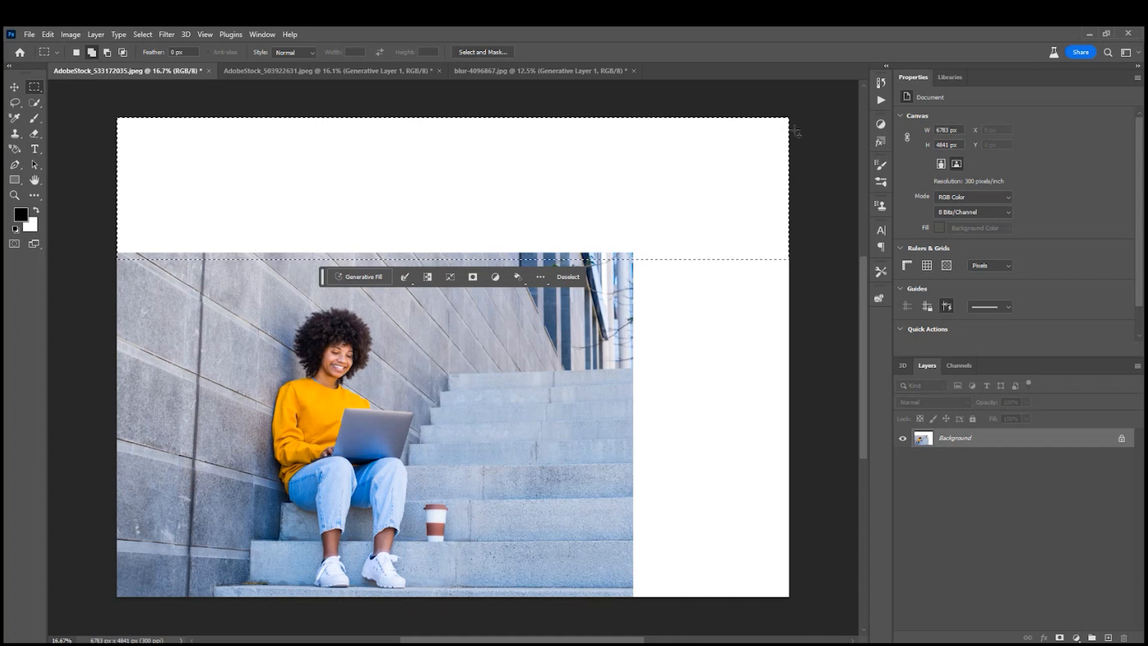
{"action": "left_click_drag", "start_coordinate": [795, 115], "coordinate": [628, 607]}
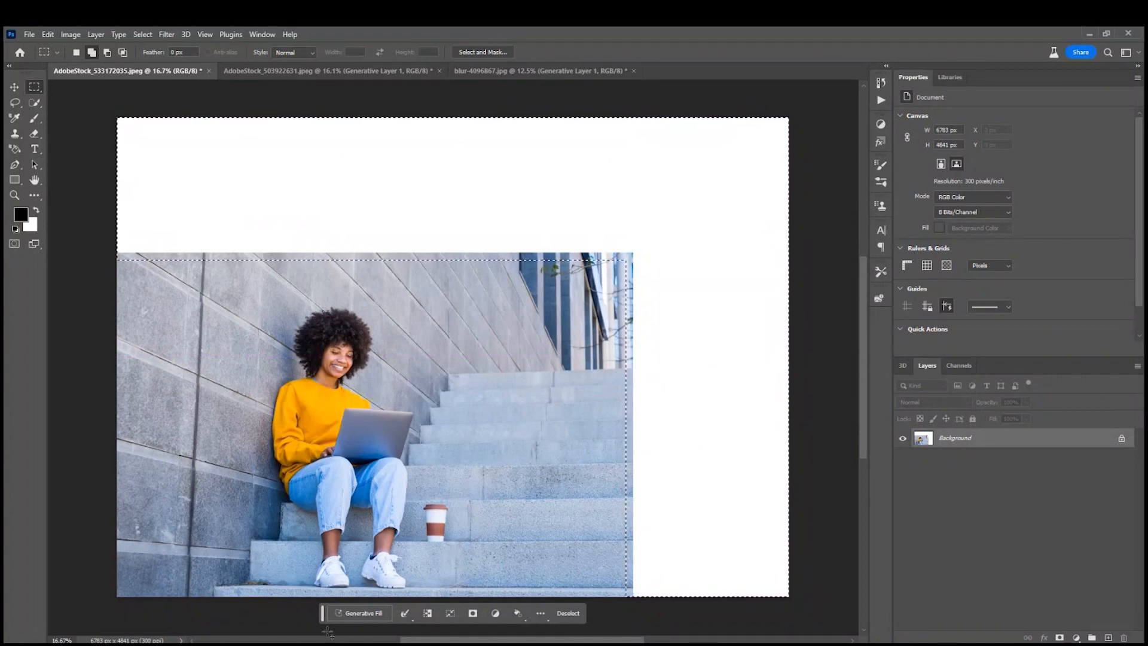
{"action": "left_click", "coordinate": [358, 614]}
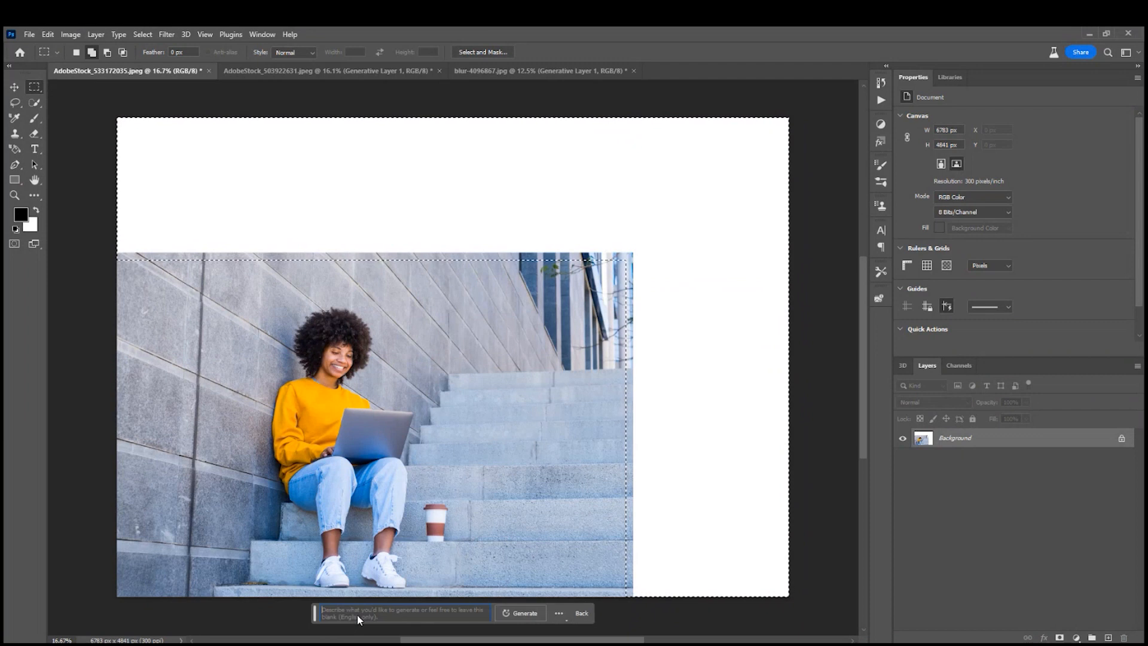
{"action": "left_click", "coordinate": [519, 613]}
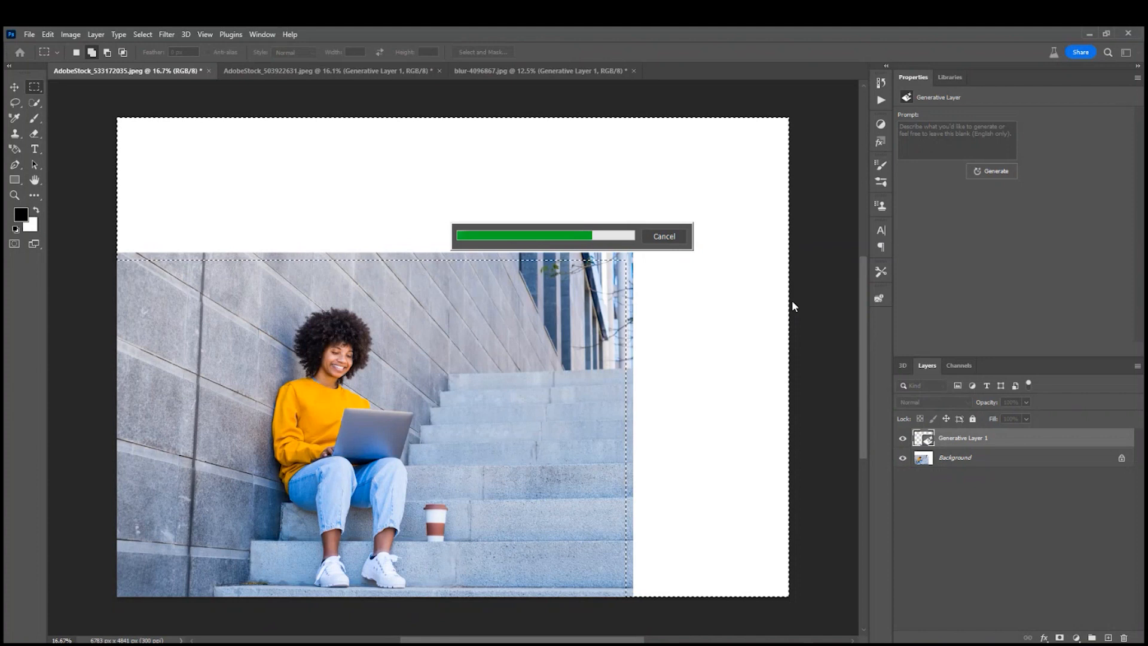
Compare the three generated extensions of the stairs scene and choose the third one, with the narrow tree trunk behind the steps.
{"action": "left_click", "coordinate": [956, 223]}
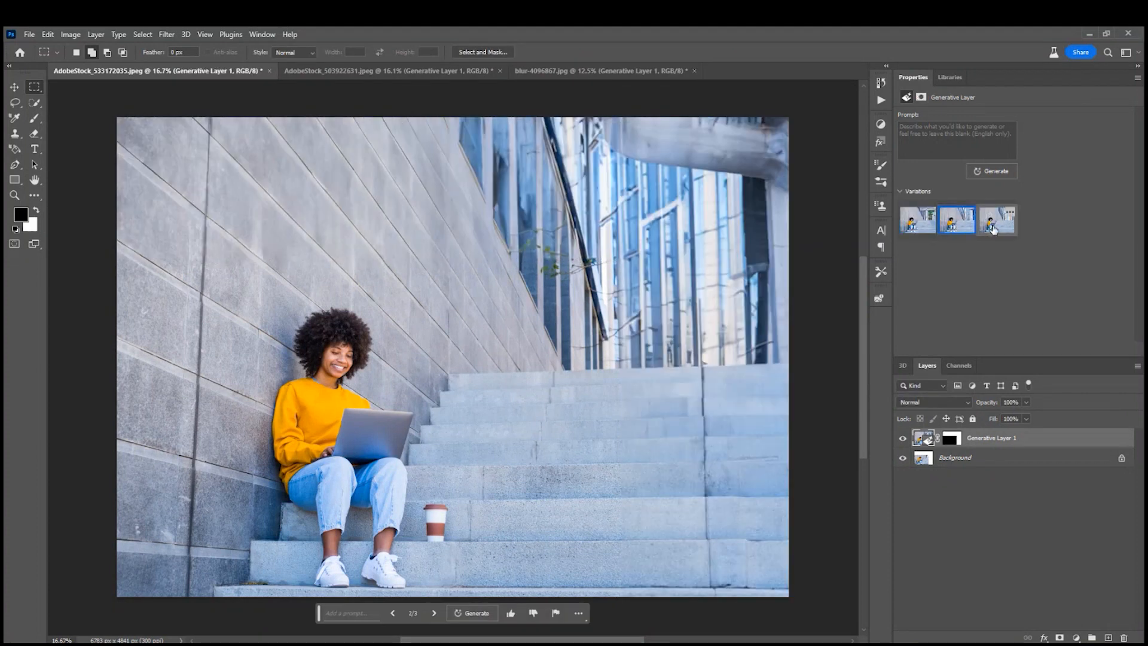
{"action": "left_click", "coordinate": [995, 223]}
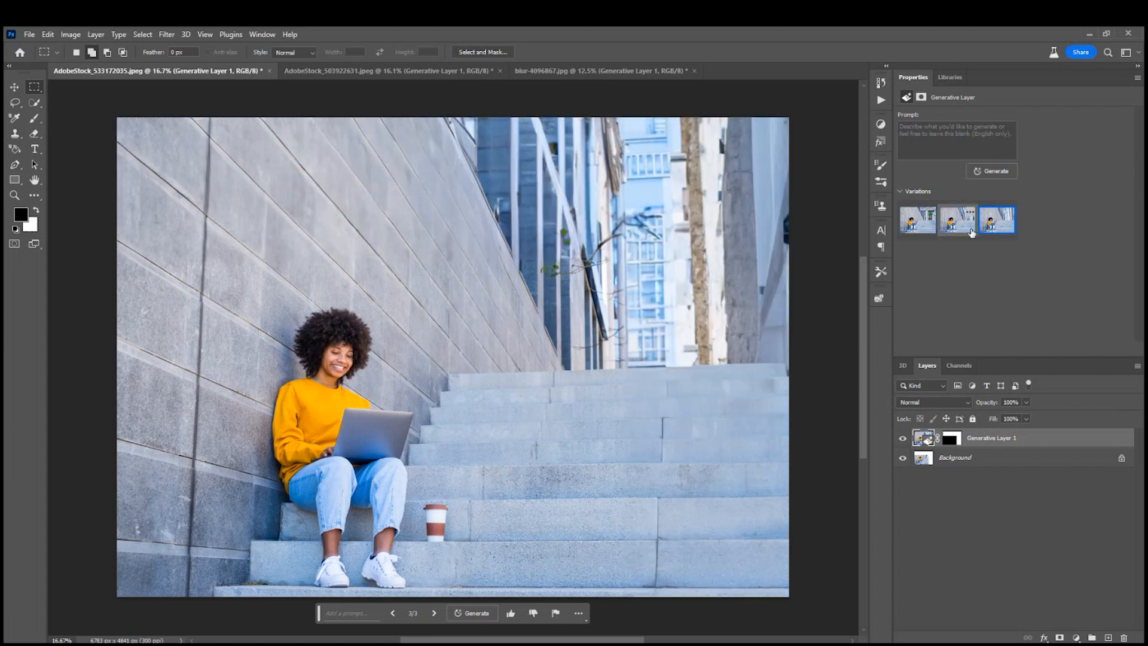
{"action": "left_click", "coordinate": [916, 222]}
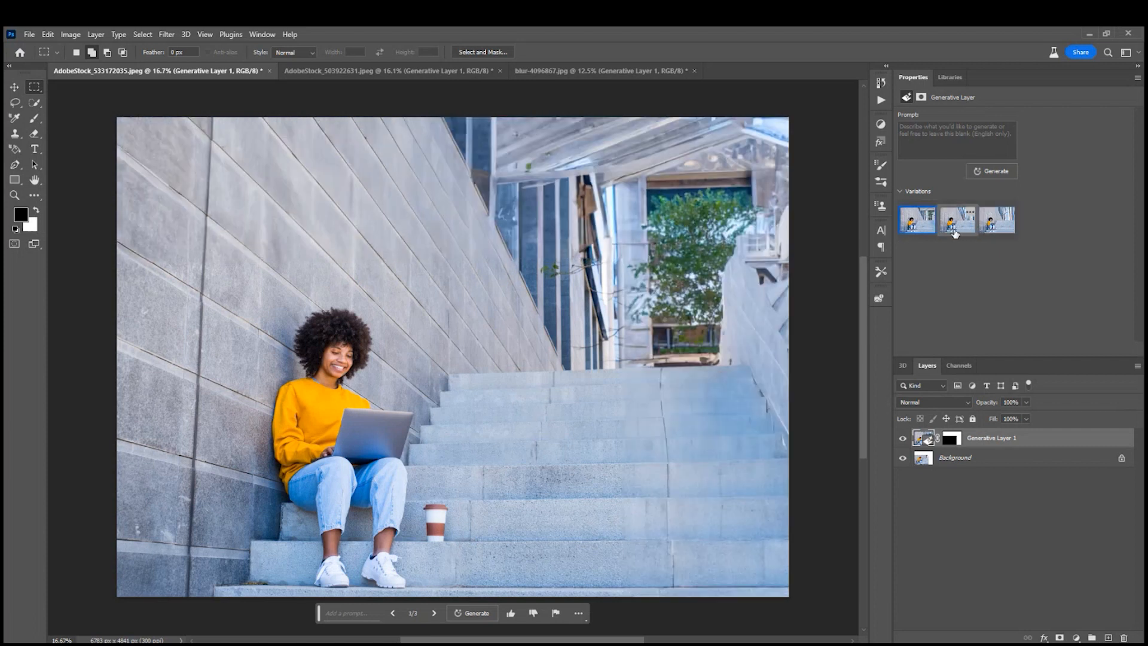
{"action": "left_click", "coordinate": [955, 230]}
{"action": "left_click", "coordinate": [999, 228]}
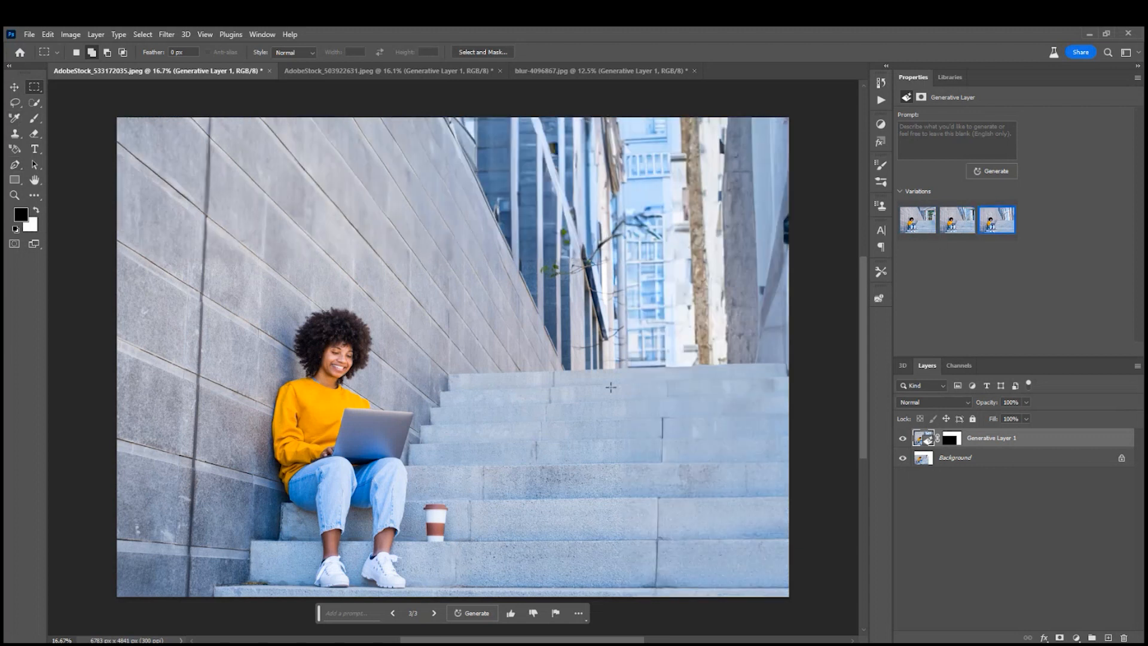
{"action": "left_click", "coordinate": [15, 103]}
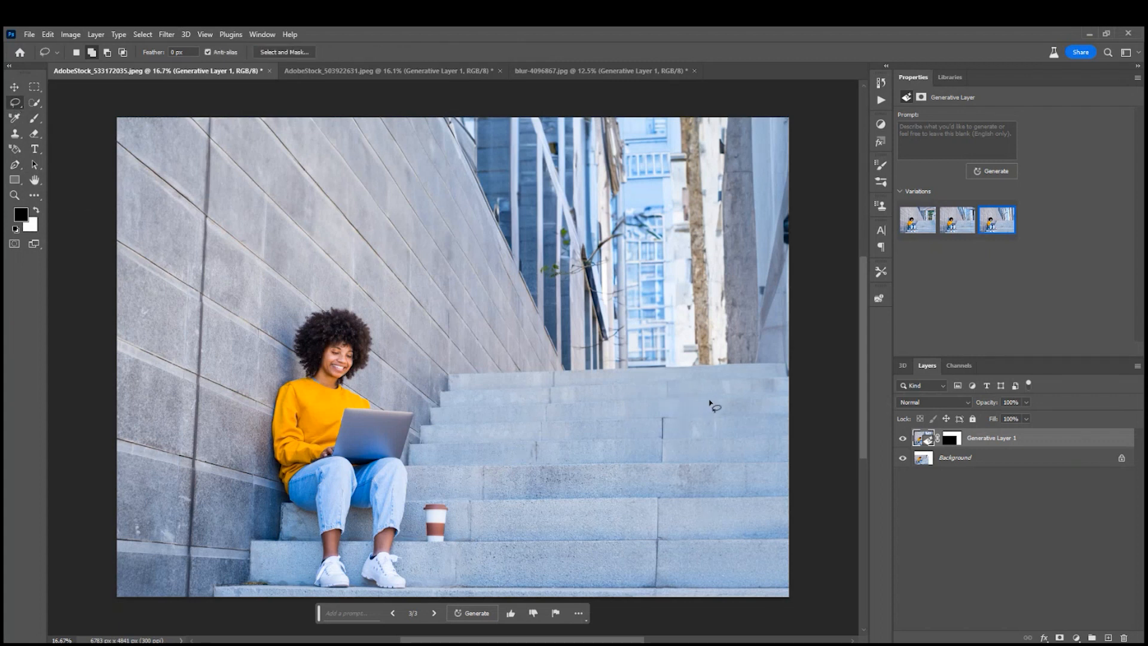
{"action": "mouse_move", "coordinate": [711, 397]}
{"action": "left_mouse_down"}
{"action": "mouse_move", "coordinate": [664, 394]}
{"action": "mouse_move", "coordinate": [632, 411]}
{"action": "mouse_move", "coordinate": [620, 464]}
{"action": "mouse_move", "coordinate": [627, 553]}
{"action": "mouse_move", "coordinate": [686, 563]}
{"action": "mouse_move", "coordinate": [725, 515]}
{"action": "mouse_move", "coordinate": [724, 440]}
{"action": "mouse_move", "coordinate": [694, 397]}
{"action": "left_mouse_up"}
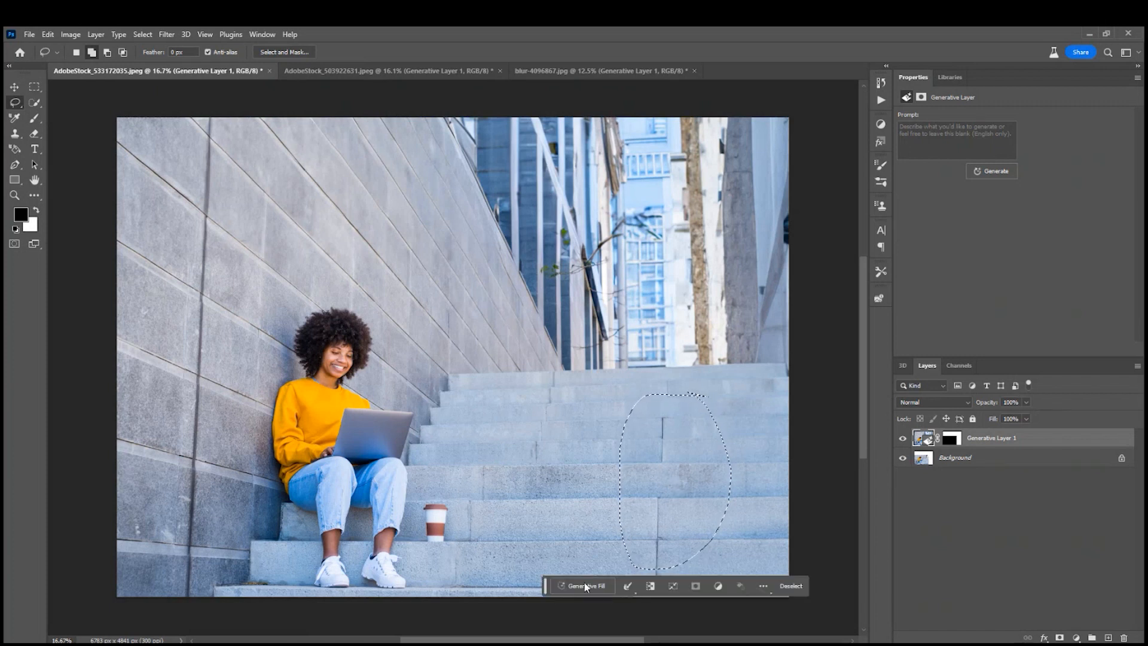
{"action": "left_click", "coordinate": [600, 583]}
{"action": "type", "text": "Cute Dog"}
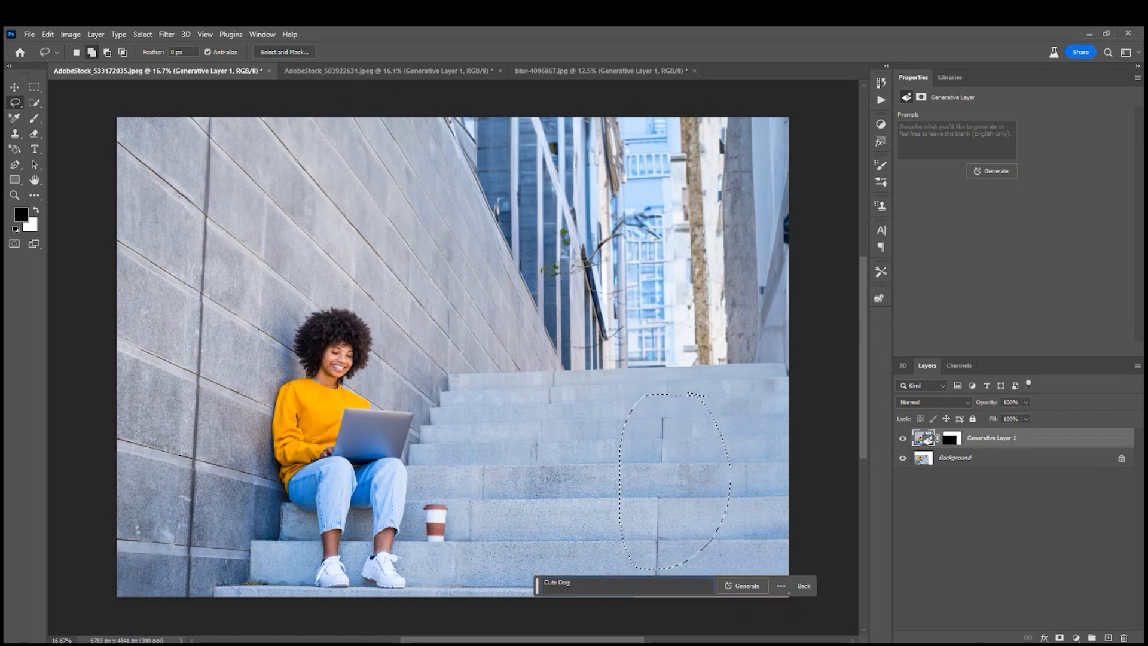
{"action": "left_click", "coordinate": [745, 589]}
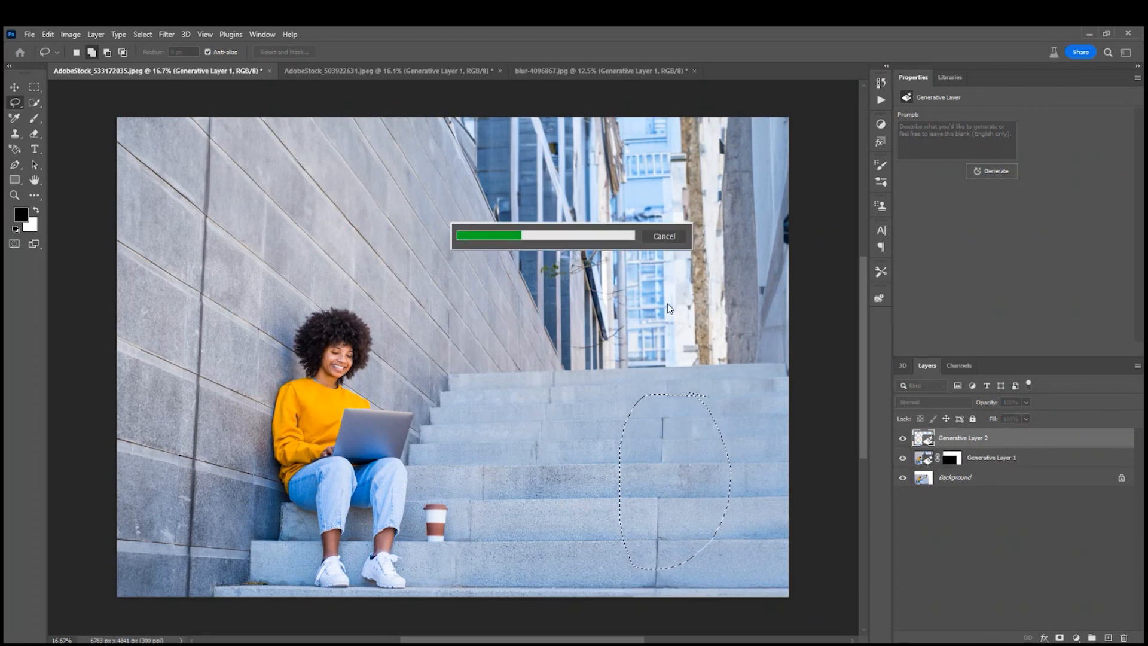
{"action": "left_click", "coordinate": [668, 237]}
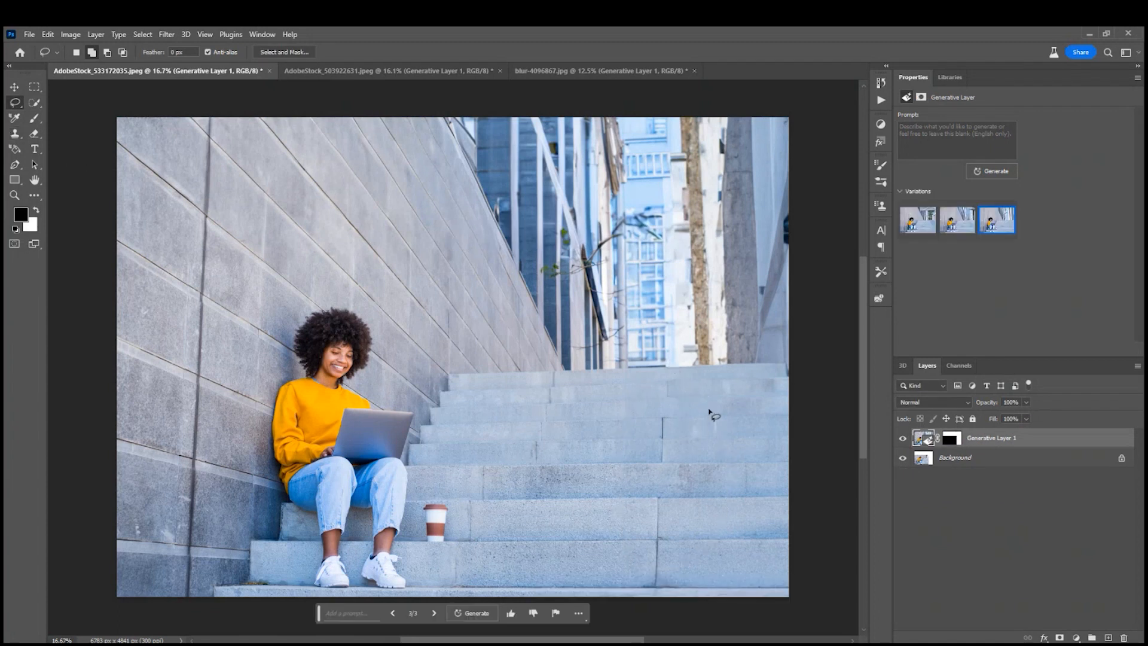
Lasso an oval area on the steps to the right of the coffee cup and run Generative Fill with the prompt "Cute Dog".
{"action": "mouse_move", "coordinate": [703, 399]}
{"action": "left_mouse_down"}
{"action": "mouse_move", "coordinate": [657, 402]}
{"action": "mouse_move", "coordinate": [626, 462]}
{"action": "mouse_move", "coordinate": [627, 528]}
{"action": "mouse_move", "coordinate": [657, 544]}
{"action": "mouse_move", "coordinate": [700, 546]}
{"action": "mouse_move", "coordinate": [724, 505]}
{"action": "mouse_move", "coordinate": [698, 400]}
{"action": "left_mouse_up"}
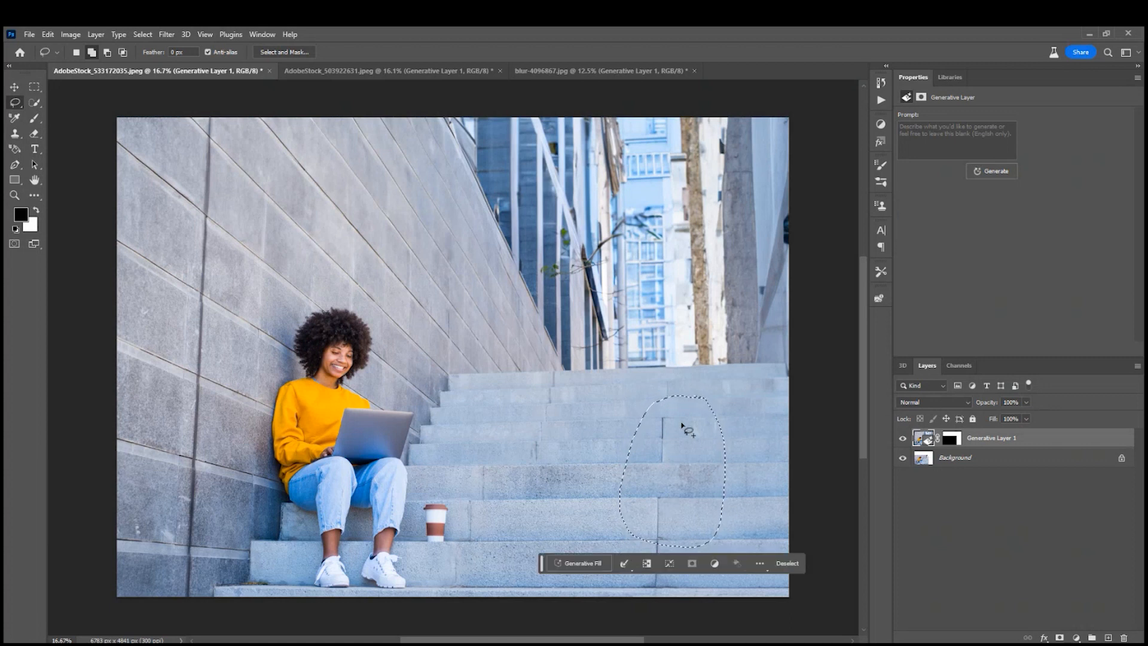
{"action": "left_click", "coordinate": [592, 558]}
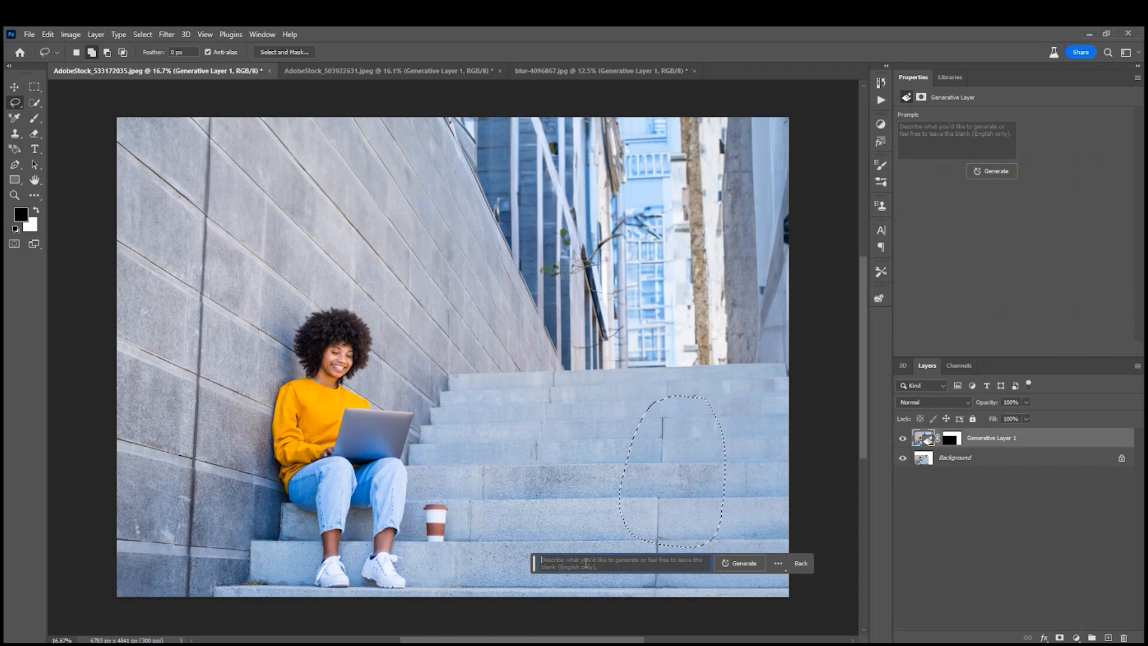
{"action": "type", "text": "Cute Dog"}
{"action": "left_click", "coordinate": [740, 562]}
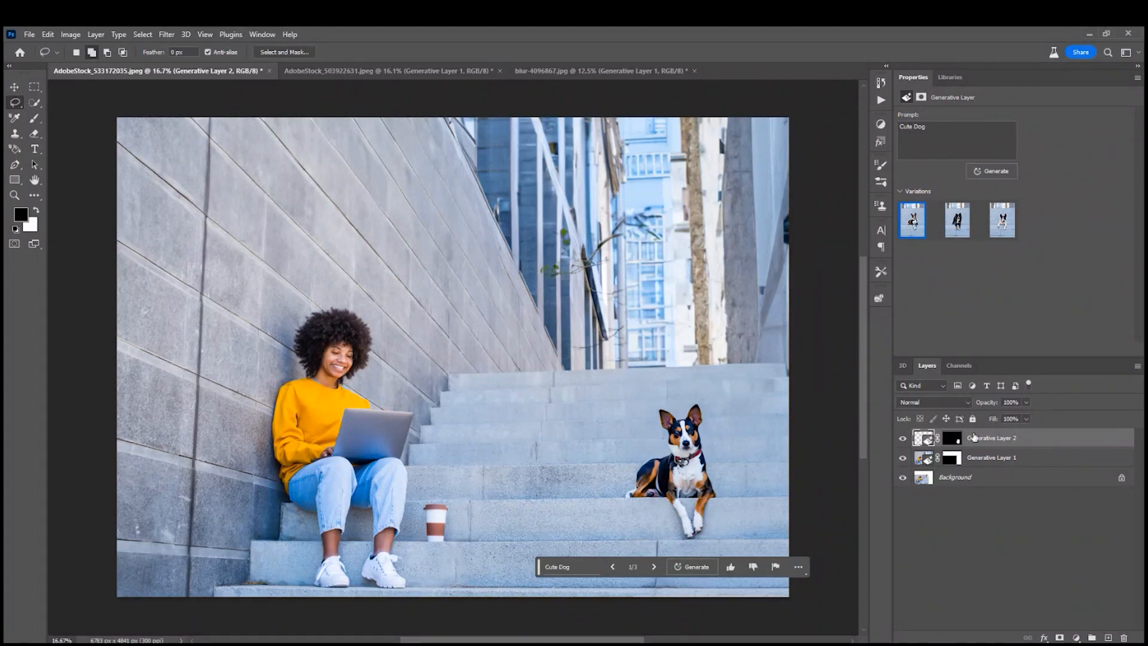
Go through the generated dog variations and choose the third one, the white dog with a black-and-white head.
{"action": "left_click", "coordinate": [655, 566]}
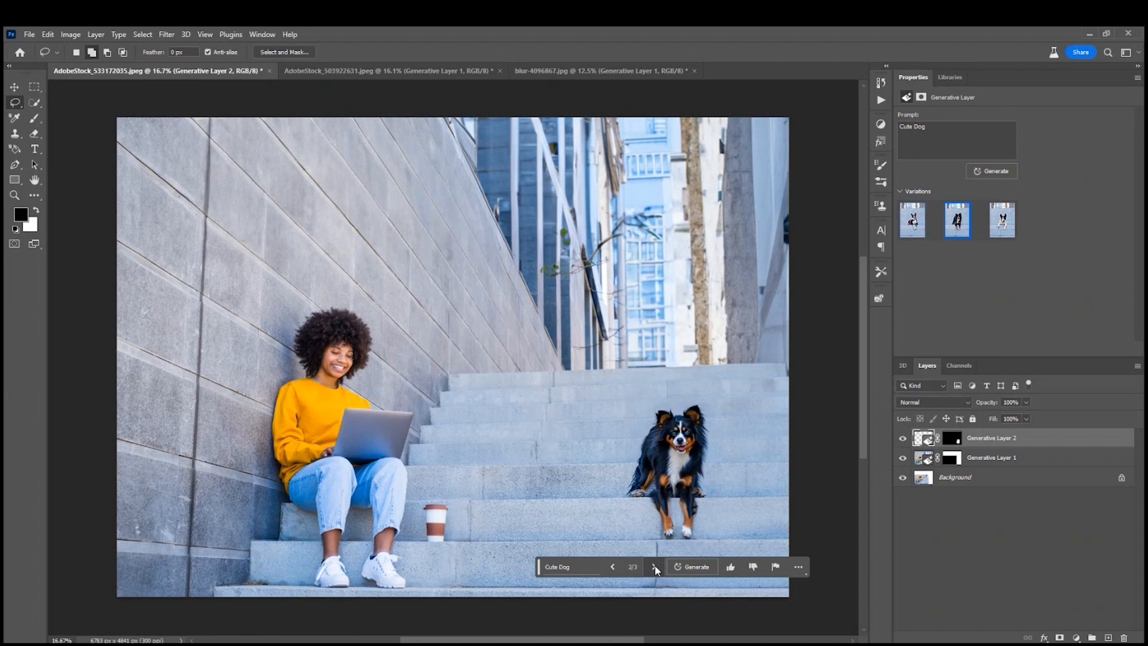
{"action": "left_click", "coordinate": [655, 567]}
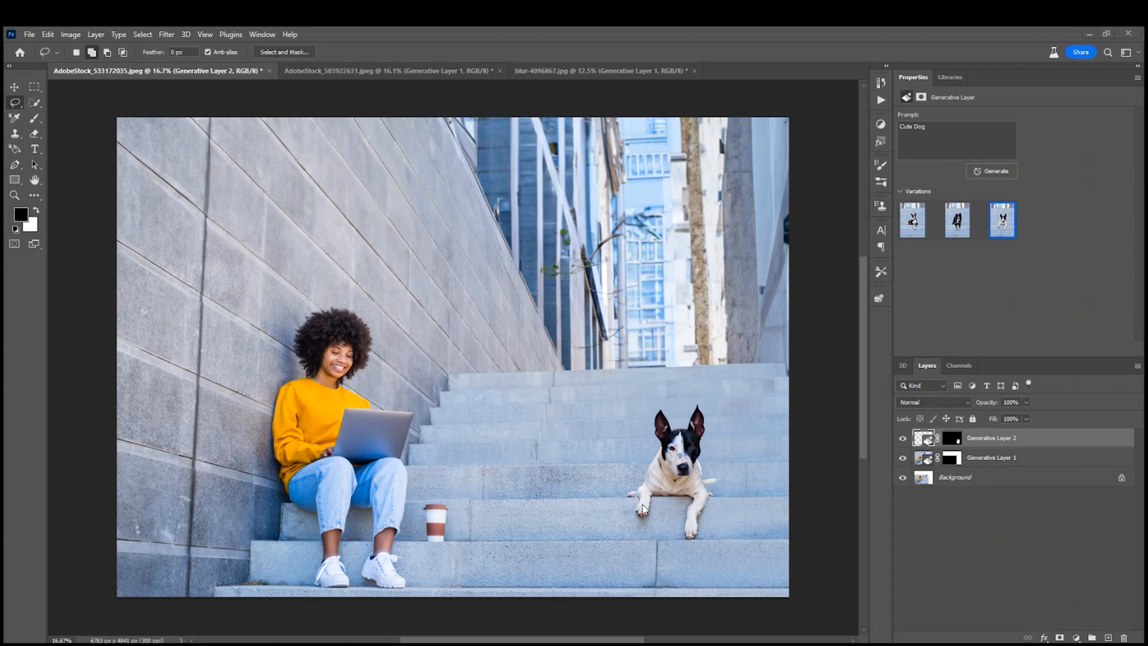
{"action": "left_click", "coordinate": [484, 448]}
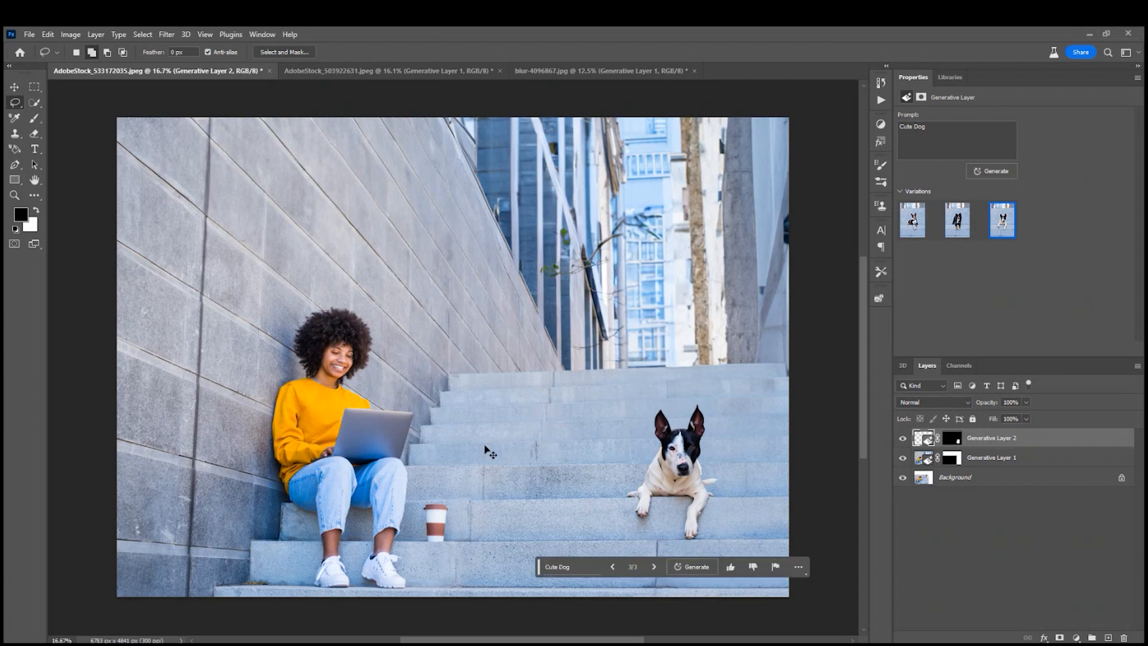
Examine the generated dog up close, including its face, paws and shadow on the steps, and return to the whole image.
{"action": "key", "text": "ctrl+plus"}
{"action": "key", "text": "ctrl+plus"}
{"action": "key", "text": "ctrl+plus"}
{"action": "left_click_drag", "start_coordinate": [528, 459], "coordinate": [144, 162]}
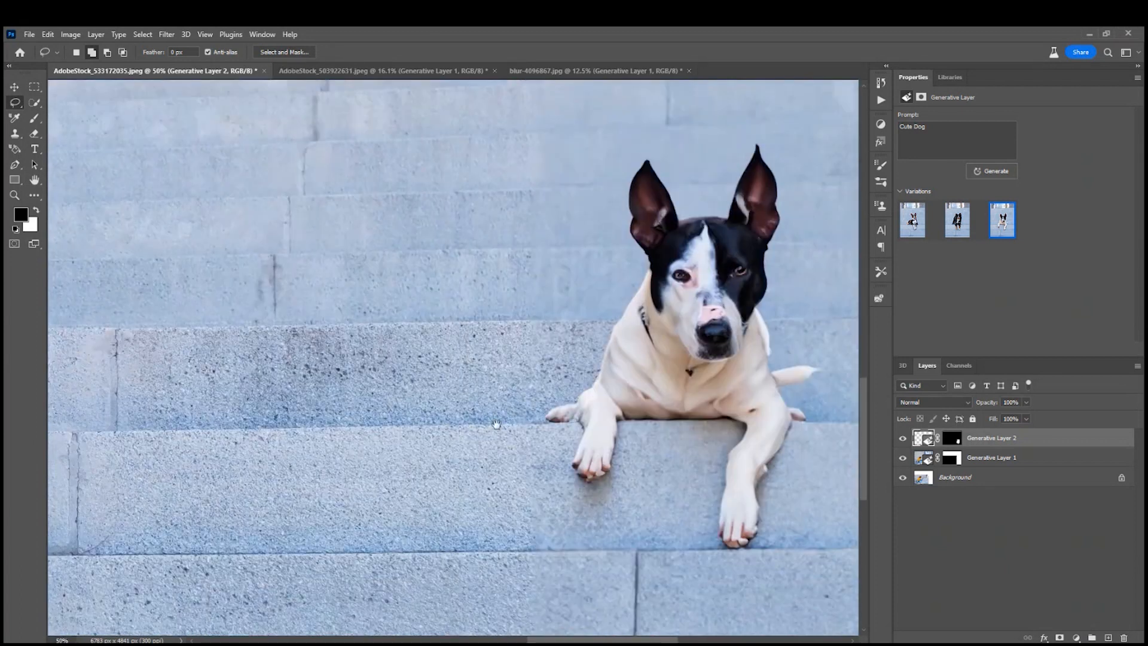
{"action": "left_click_drag", "start_coordinate": [496, 424], "coordinate": [460, 403]}
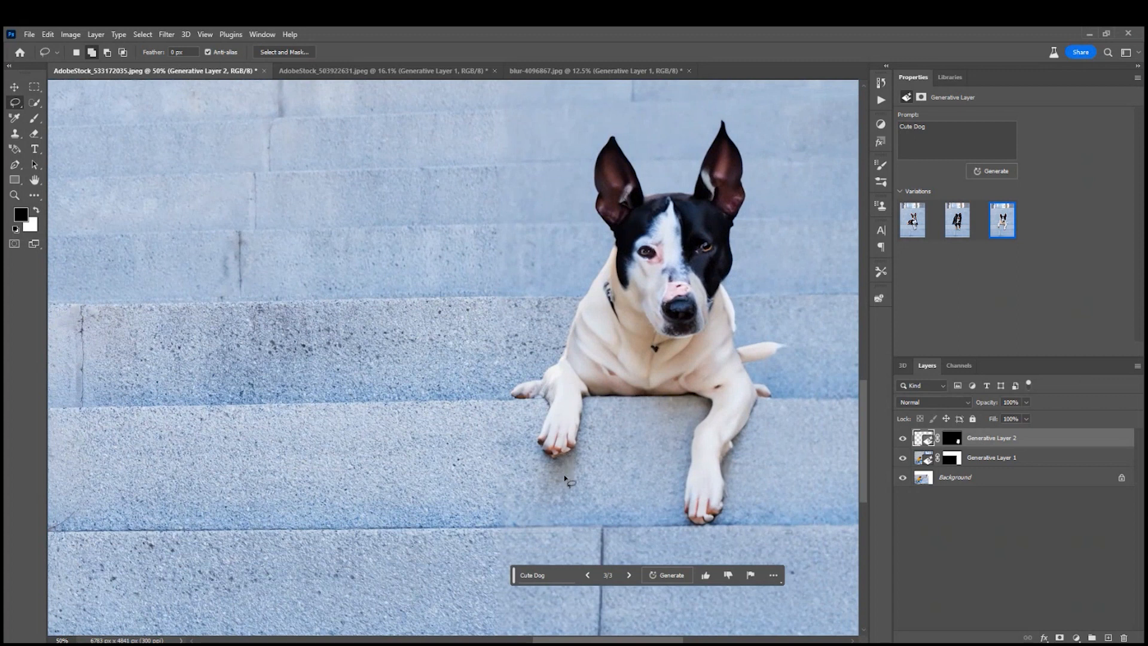
{"action": "left_click_drag", "start_coordinate": [619, 414], "coordinate": [594, 492]}
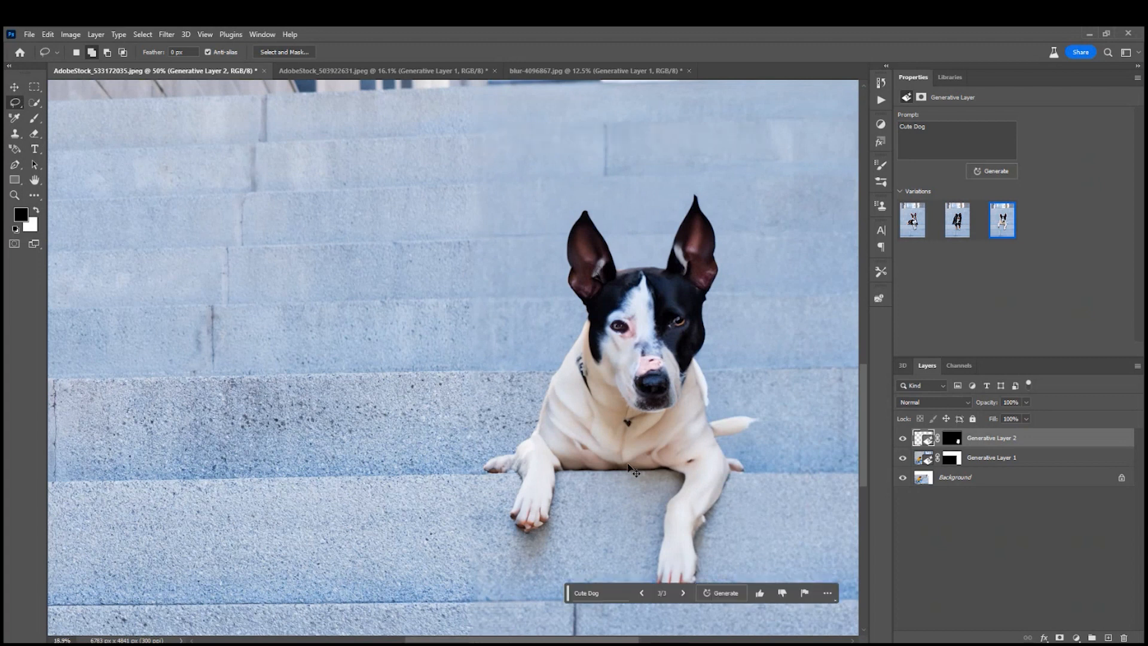
{"action": "key", "text": "ctrl+0"}
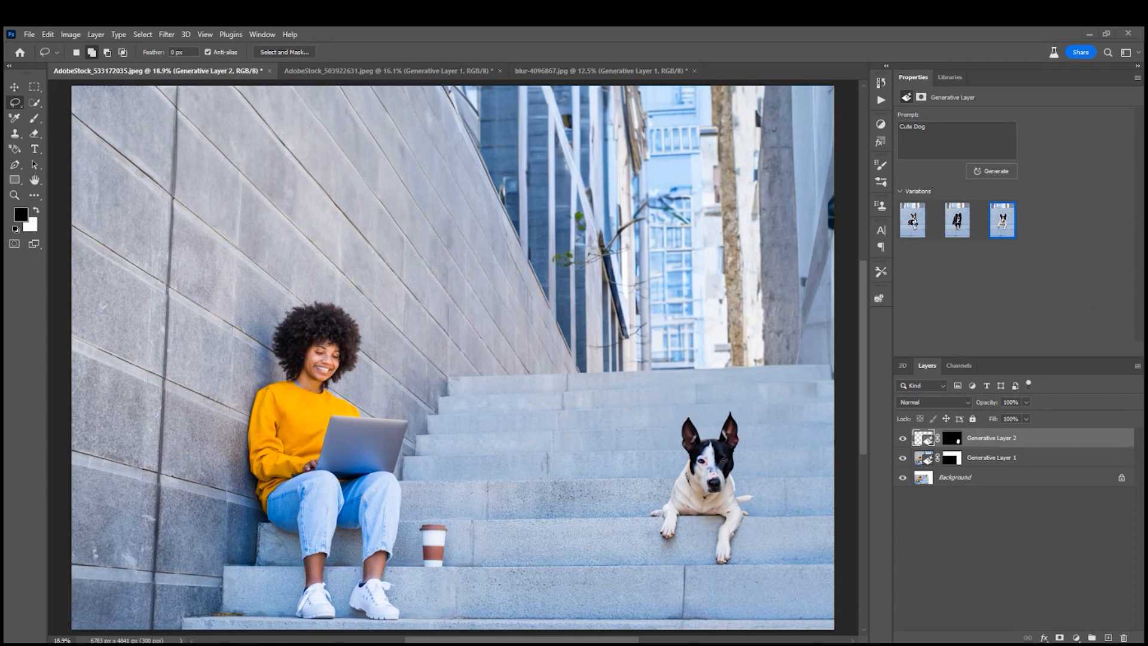
Open bowls-breakfast-finished-87221.jpg and make a tall rectangular selection over the empty tabletop beside the breakfast tray, reaching into the blurred background.
{"action": "left_click_drag", "start_coordinate": [715, 166], "coordinate": [749, 75]}
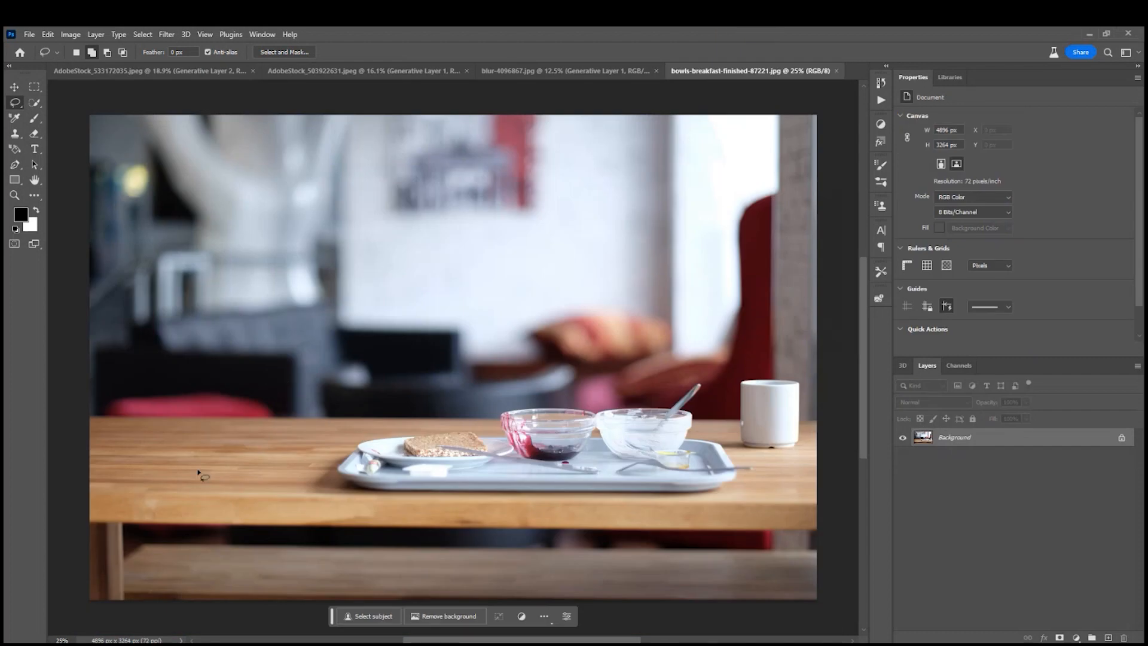
{"action": "left_click", "coordinate": [34, 87]}
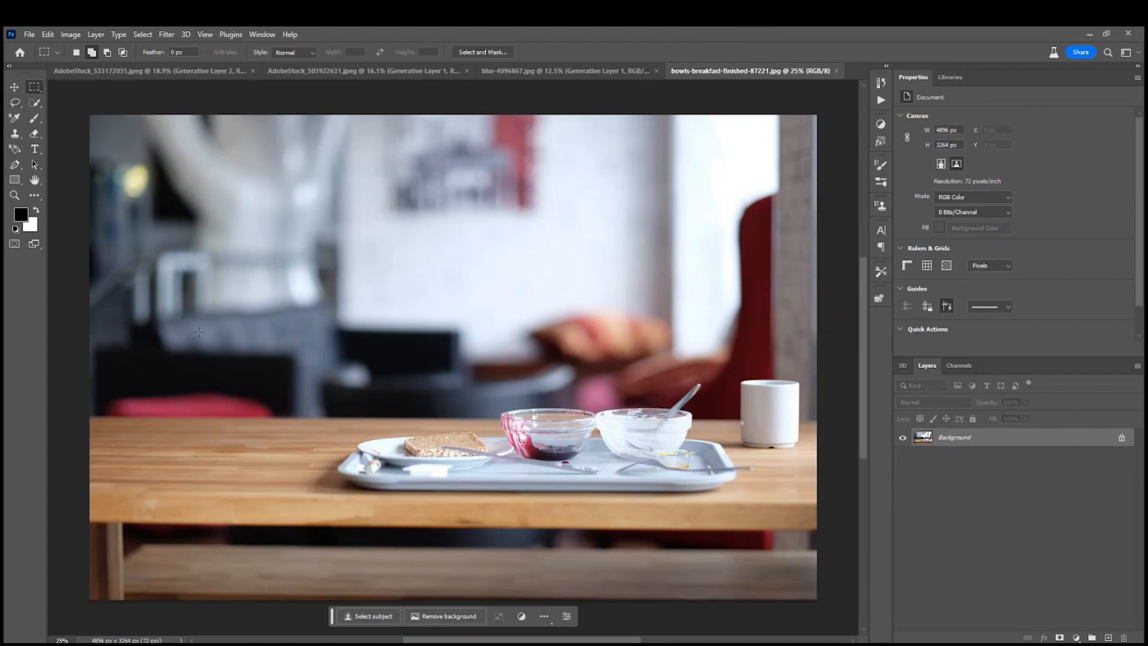
{"action": "left_click_drag", "start_coordinate": [174, 302], "coordinate": [307, 482]}
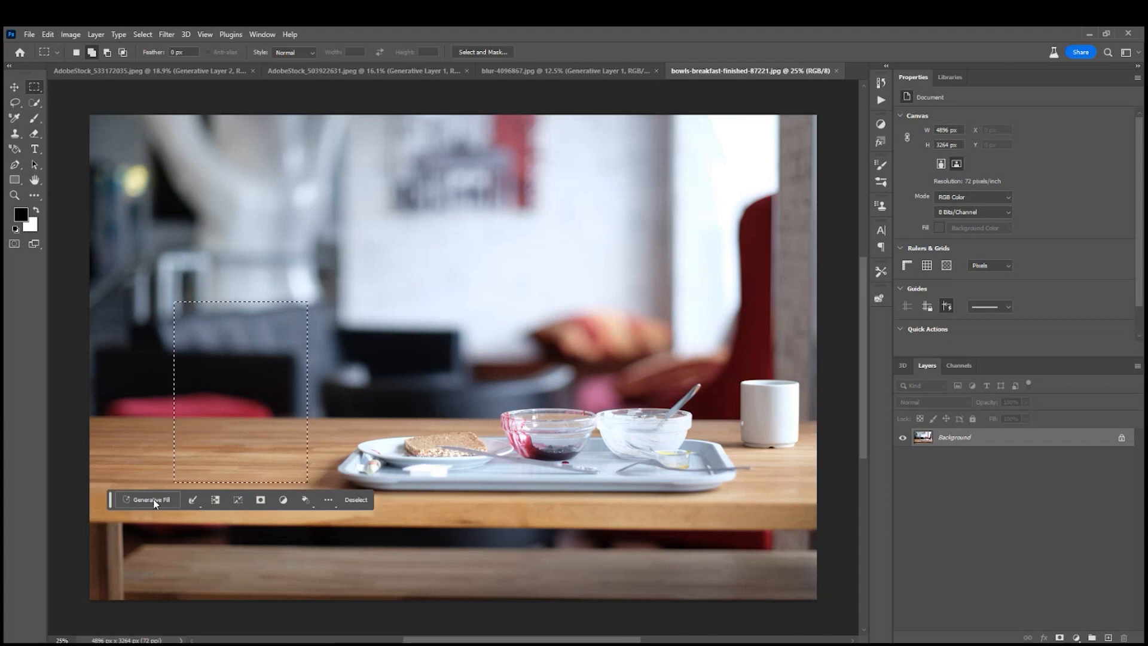
Run Generative Fill on the selected area with the prompt "French Press Coffee Jug".
{"action": "left_click", "coordinate": [179, 500]}
{"action": "type", "text": "Fren"}
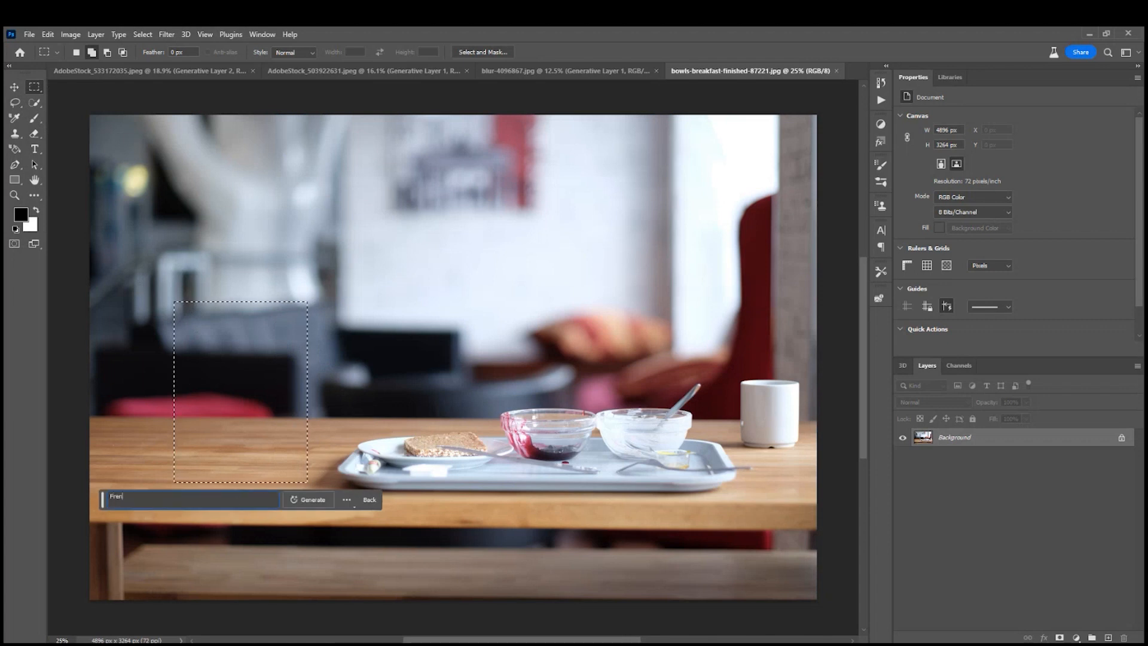
{"action": "type", "text": "ch Press"}
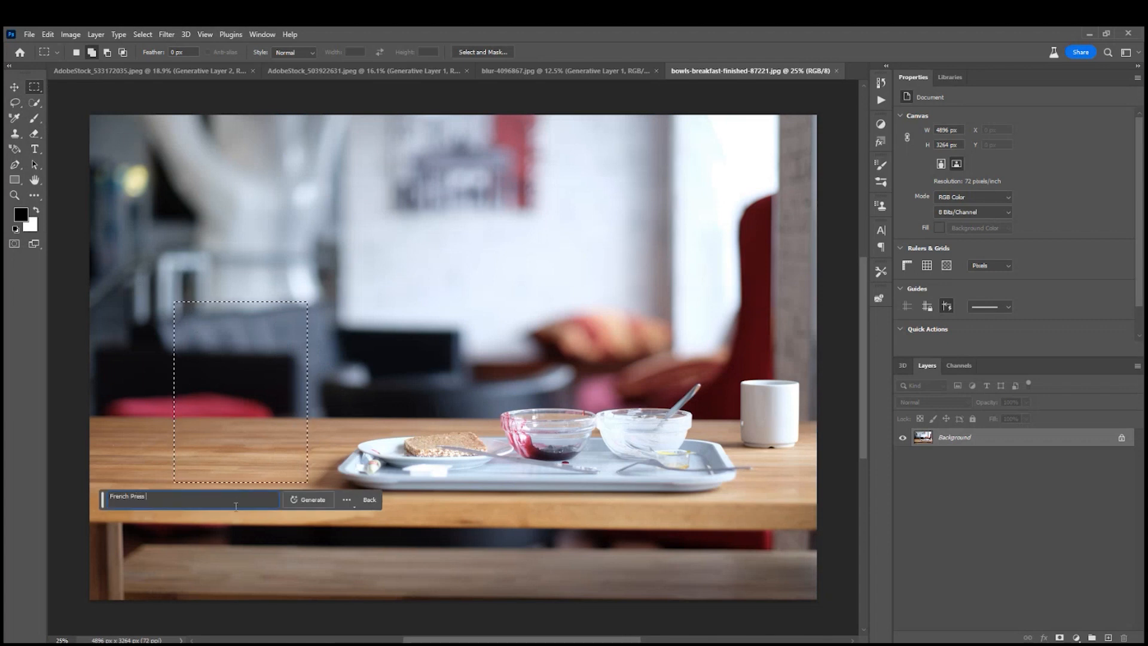
{"action": "type", "text": " Coffee"}
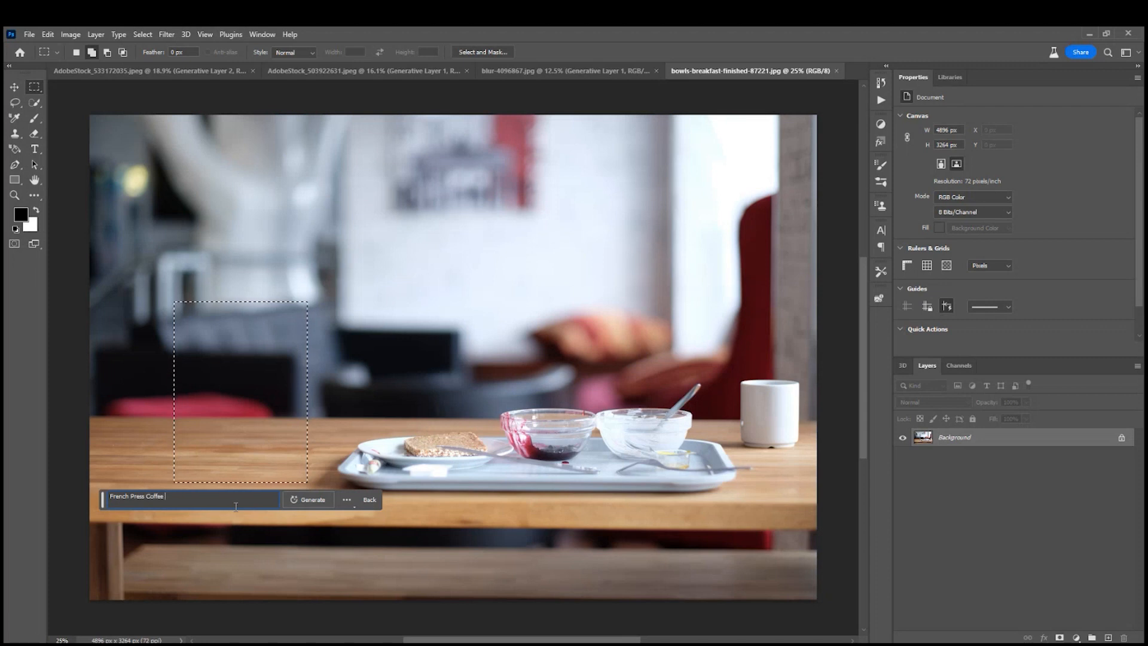
{"action": "type", "text": " Jug"}
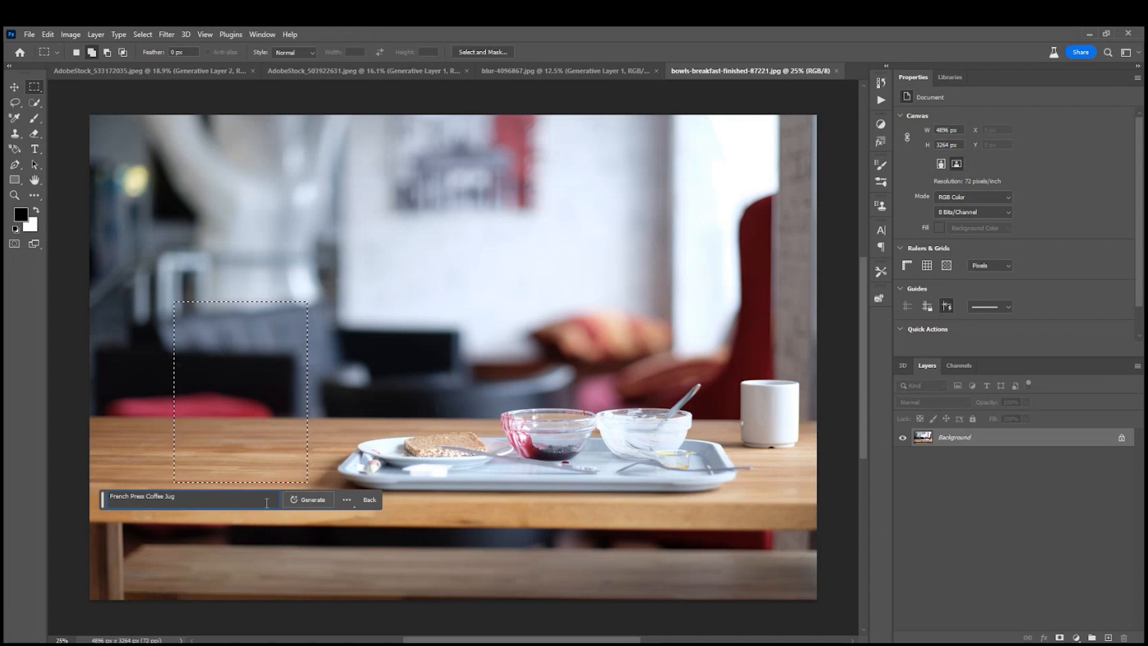
{"action": "left_click", "coordinate": [302, 498]}
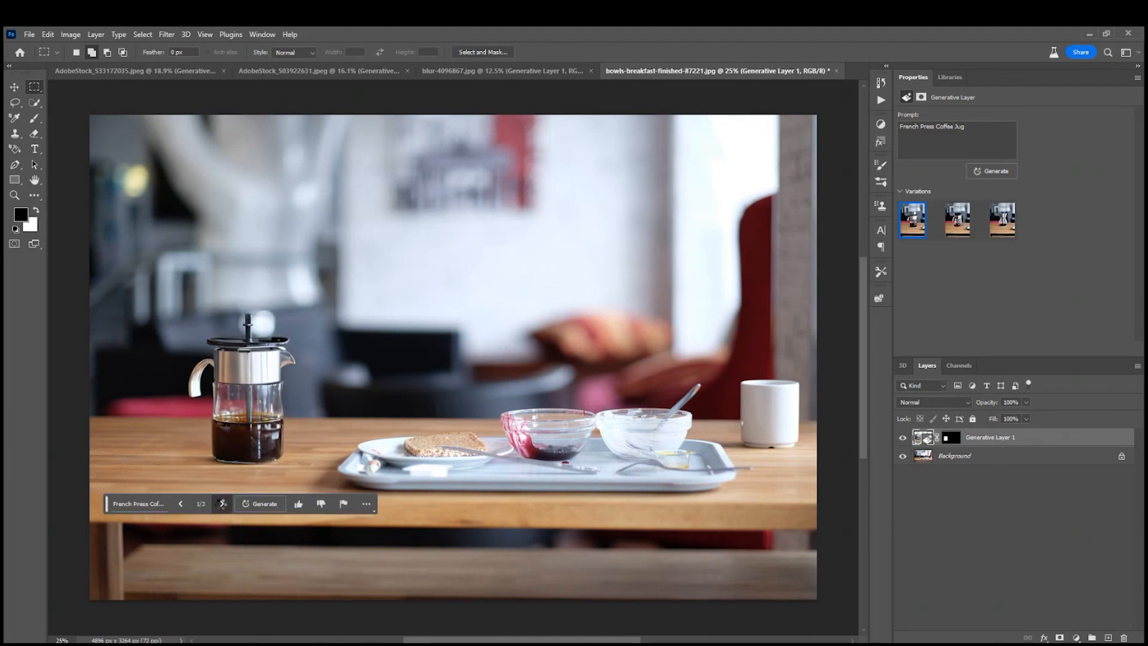
Compare the three generated coffee jug variations and return to the first one, the French press with a plunger.
{"action": "left_click", "coordinate": [221, 506]}
{"action": "left_click", "coordinate": [221, 505]}
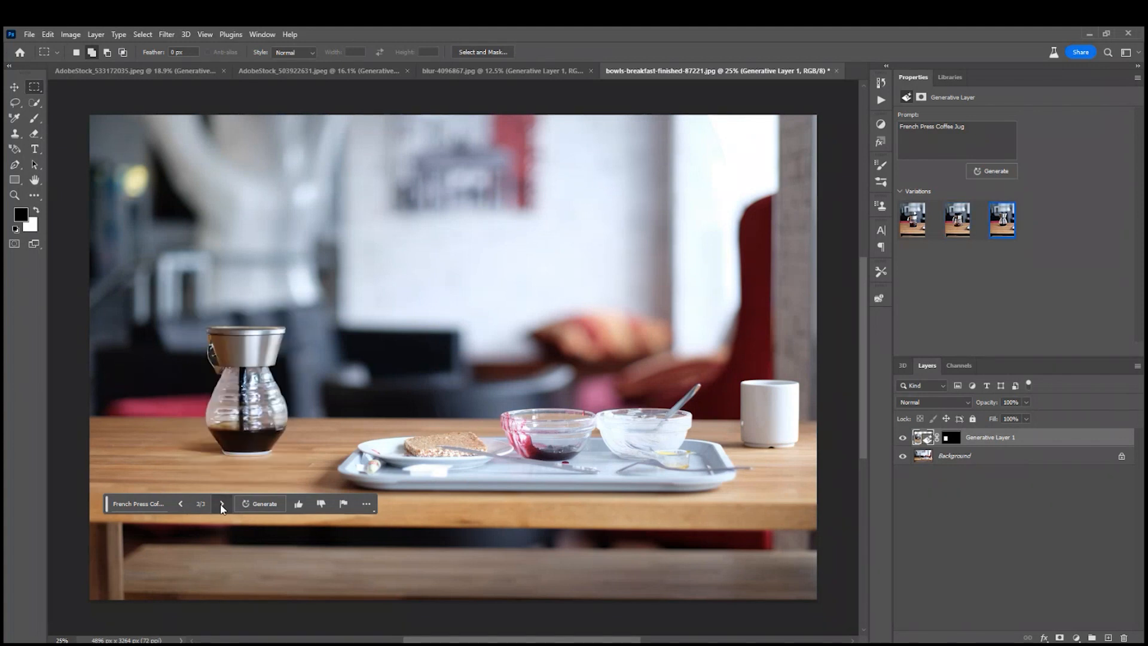
{"action": "left_click", "coordinate": [181, 506]}
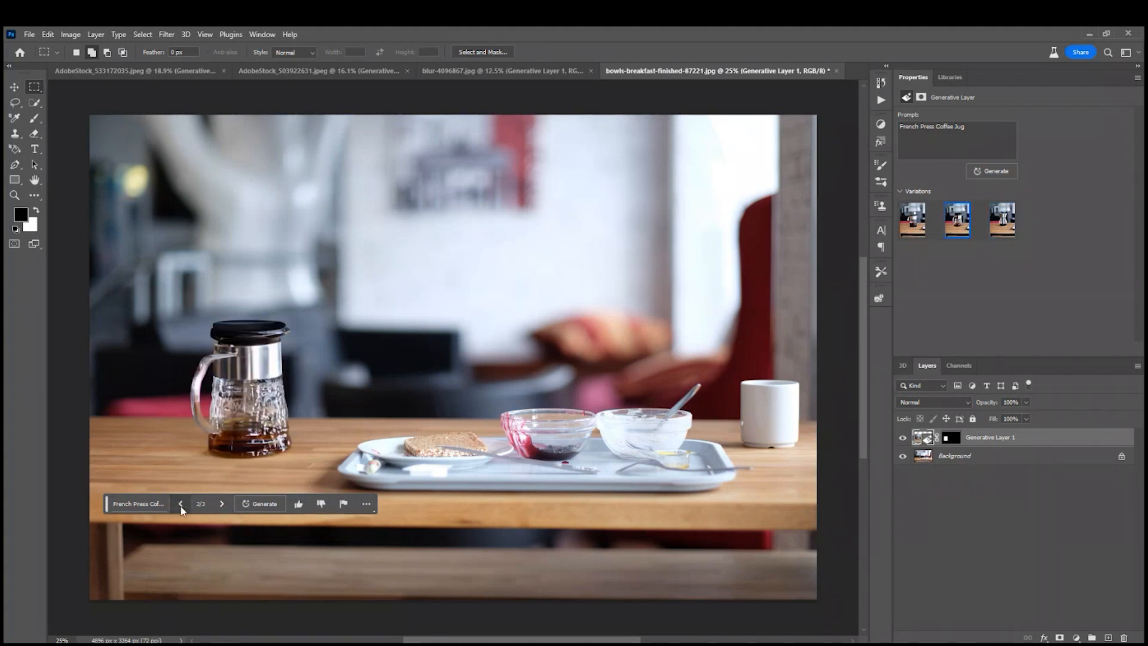
{"action": "left_click", "coordinate": [181, 506]}
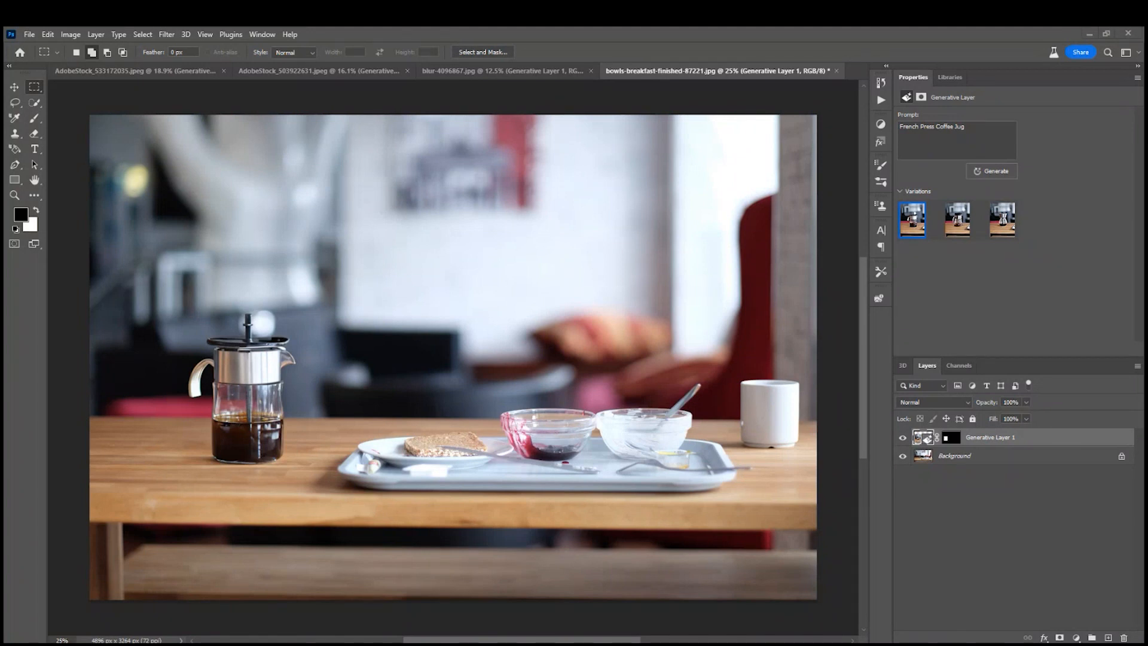
Open AdobeStock_602712023.jpeg and remove the jumping man in the white jacket by lassoing him and running Generative Fill without a prompt.
{"action": "left_click_drag", "start_coordinate": [1145, 287], "coordinate": [845, 77]}
{"action": "left_click_drag", "start_coordinate": [846, 76], "coordinate": [846, 76]}
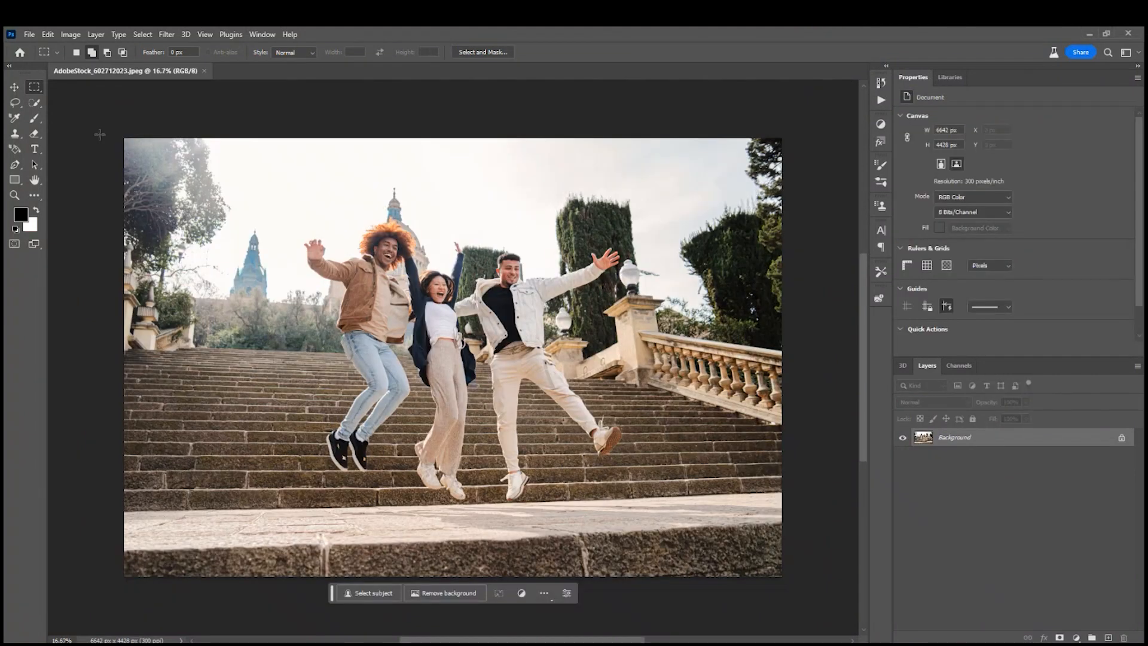
{"action": "left_click", "coordinate": [15, 102]}
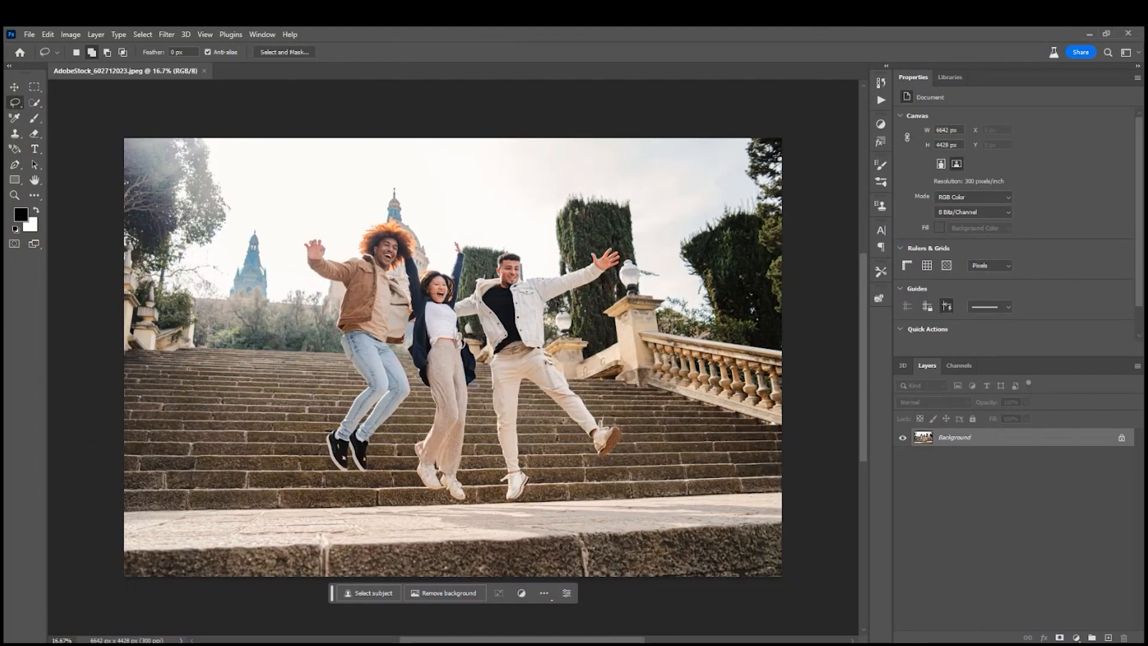
{"action": "mouse_move", "coordinate": [554, 306]}
{"action": "left_mouse_down"}
{"action": "mouse_move", "coordinate": [621, 278]}
{"action": "mouse_move", "coordinate": [625, 244]}
{"action": "mouse_move", "coordinate": [561, 268]}
{"action": "mouse_move", "coordinate": [477, 248]}
{"action": "mouse_move", "coordinate": [464, 266]}
{"action": "mouse_move", "coordinate": [490, 481]}
{"action": "mouse_move", "coordinate": [508, 516]}
{"action": "mouse_move", "coordinate": [540, 500]}
{"action": "mouse_move", "coordinate": [528, 399]}
{"action": "mouse_move", "coordinate": [585, 462]}
{"action": "mouse_move", "coordinate": [624, 462]}
{"action": "mouse_move", "coordinate": [628, 449]}
{"action": "mouse_move", "coordinate": [629, 428]}
{"action": "mouse_move", "coordinate": [567, 366]}
{"action": "mouse_move", "coordinate": [561, 310]}
{"action": "left_mouse_up"}
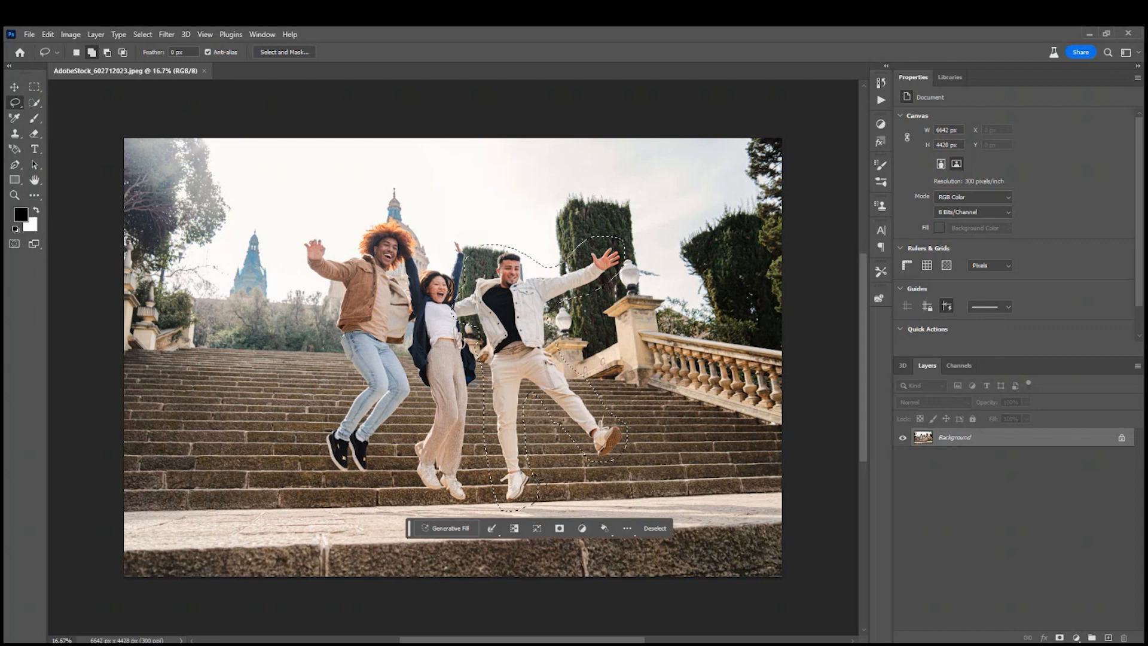
{"action": "left_click", "coordinate": [447, 528]}
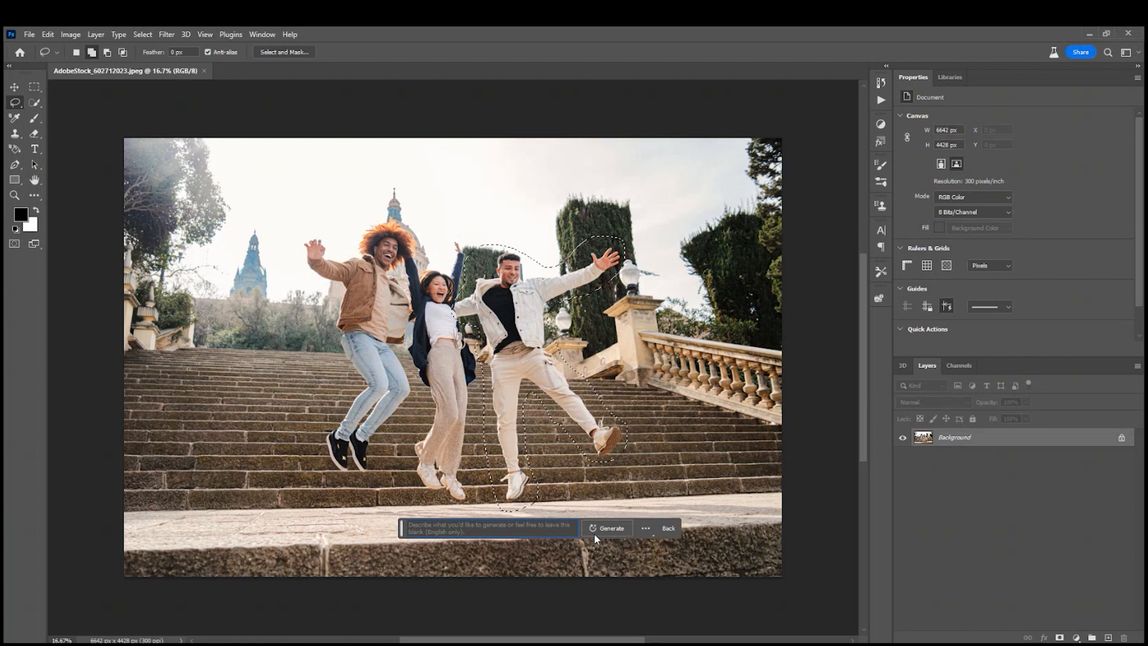
{"action": "left_click", "coordinate": [608, 528]}
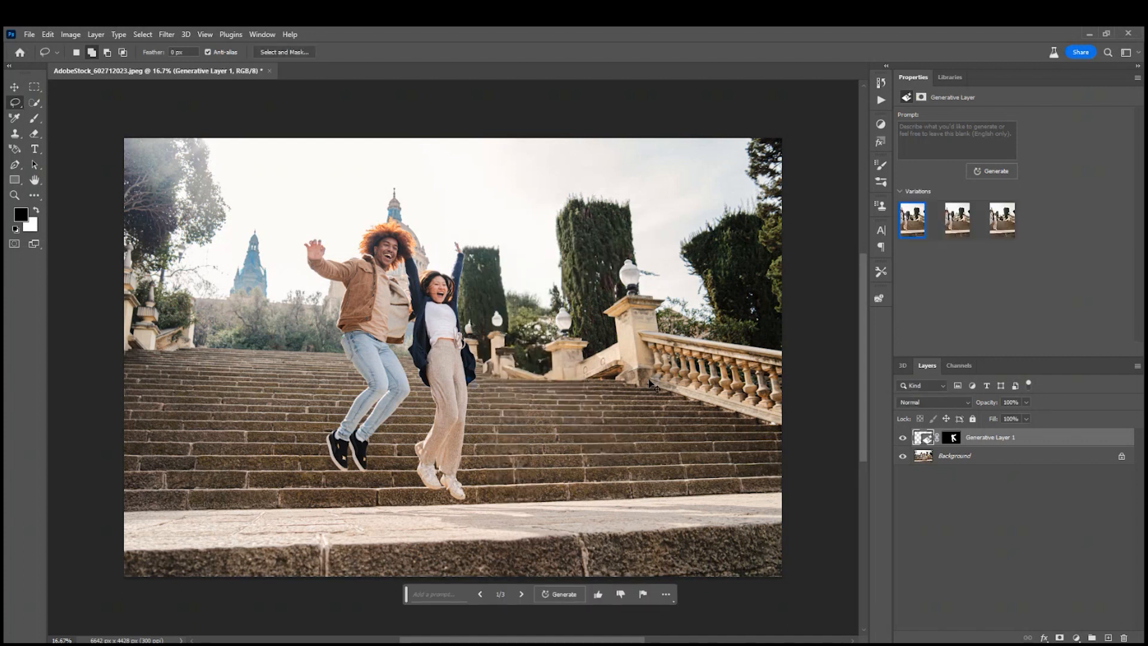
Compare the three generated backgrounds where the man was removed and choose the third one, with dense green trees behind the stairs.
{"action": "scroll", "coordinate": [648, 379], "scroll_direction": "up", "scroll_amount": 1}
{"action": "left_click_drag", "start_coordinate": [650, 381], "coordinate": [589, 377]}
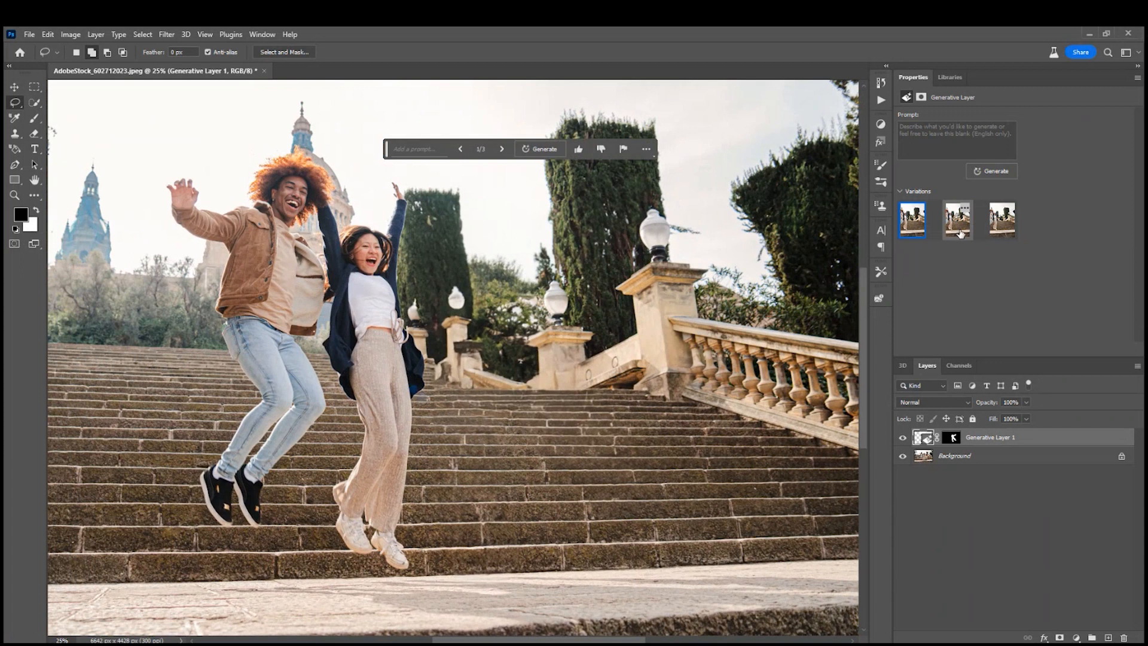
{"action": "left_click", "coordinate": [960, 232]}
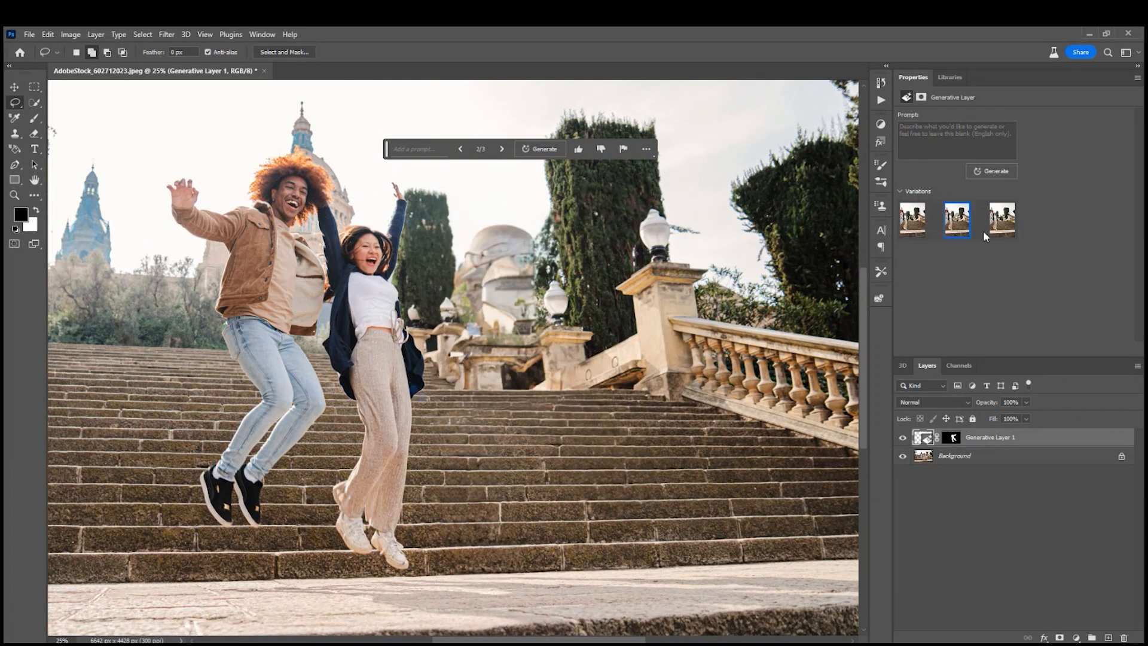
{"action": "left_click", "coordinate": [1003, 234]}
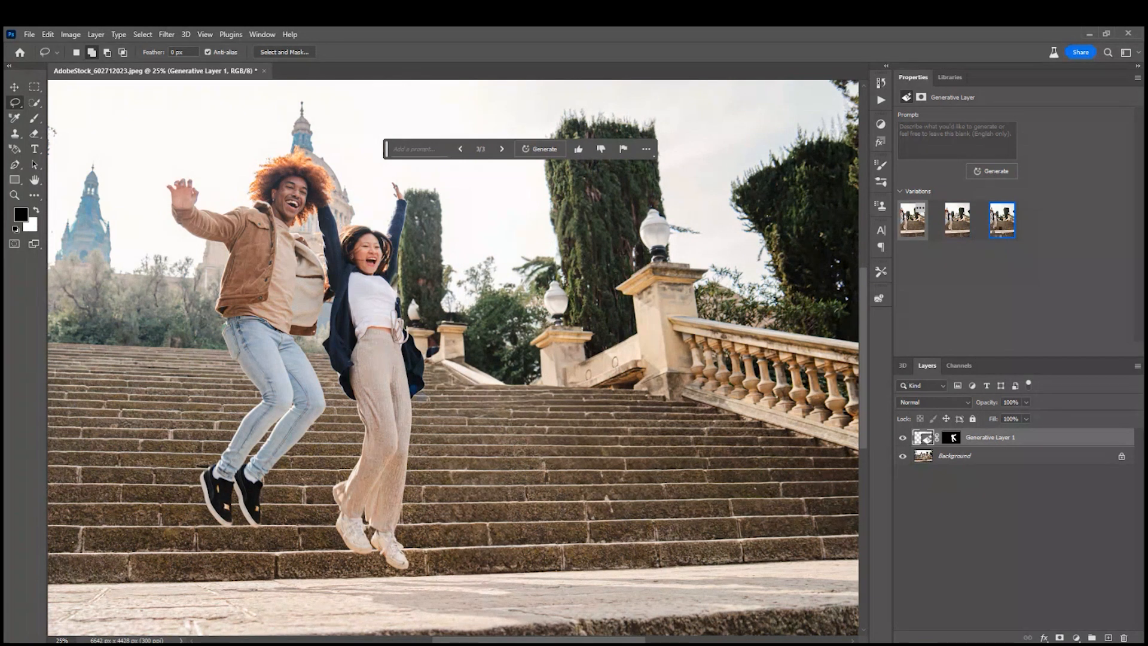
{"action": "left_click", "coordinate": [912, 221]}
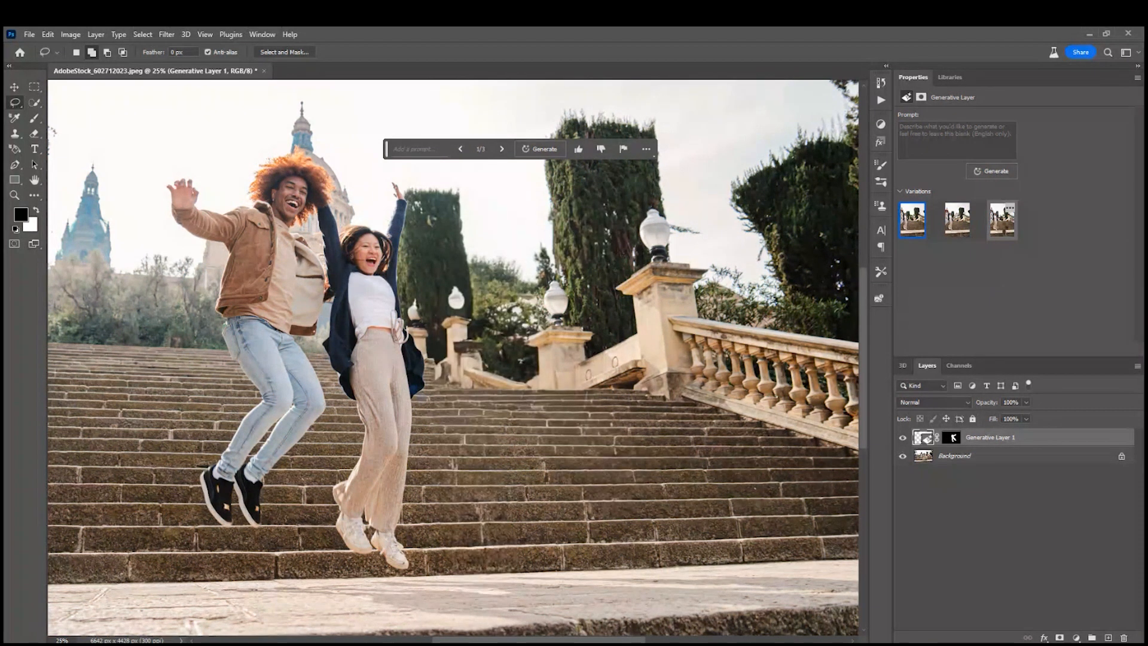
{"action": "left_click", "coordinate": [1002, 220]}
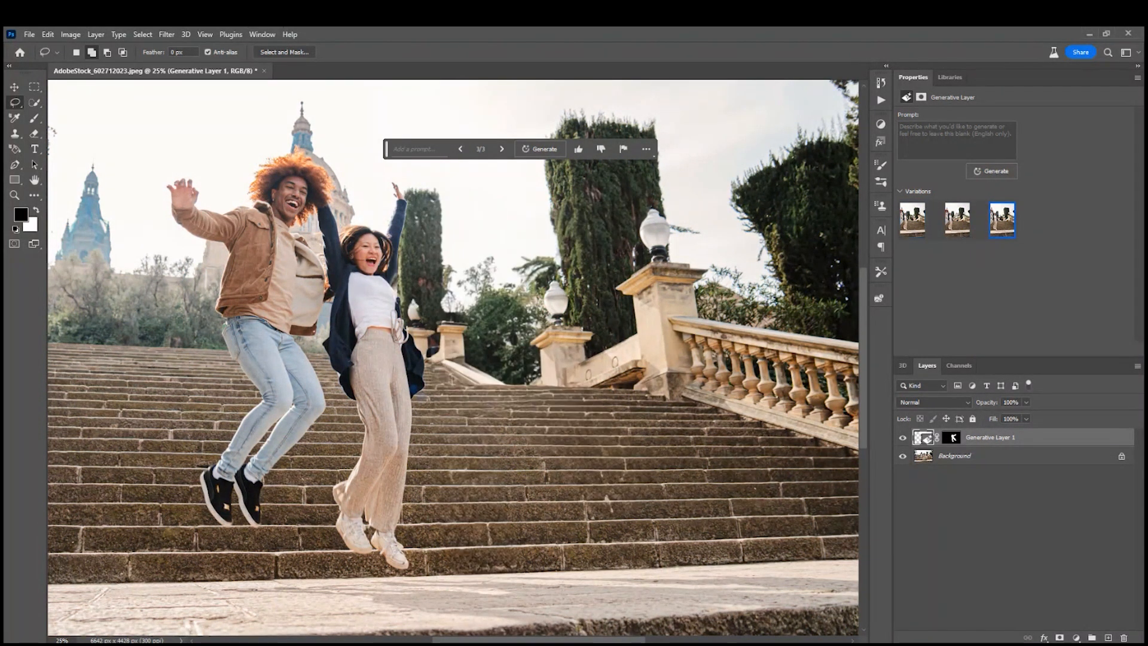
{"action": "left_click_drag", "start_coordinate": [635, 247], "coordinate": [635, 262]}
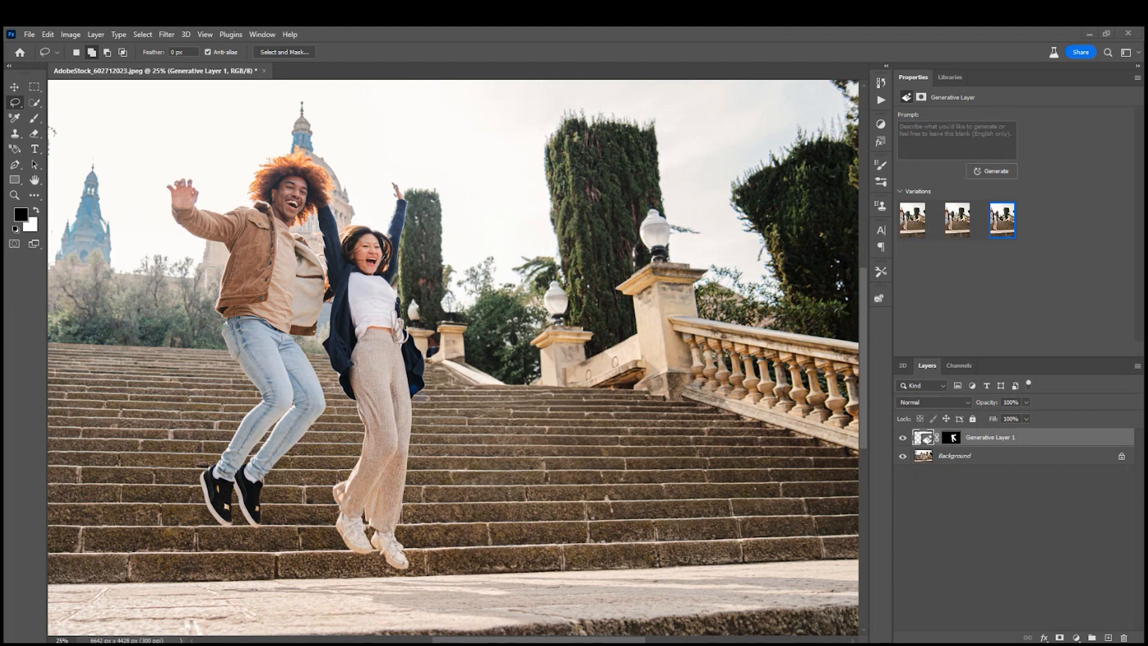
Open AdobeStock_450010905.jpeg, the photo of the man holding a duffel bag, and examine his shorts and bare legs.
{"action": "left_click_drag", "start_coordinate": [719, 207], "coordinate": [566, 74]}
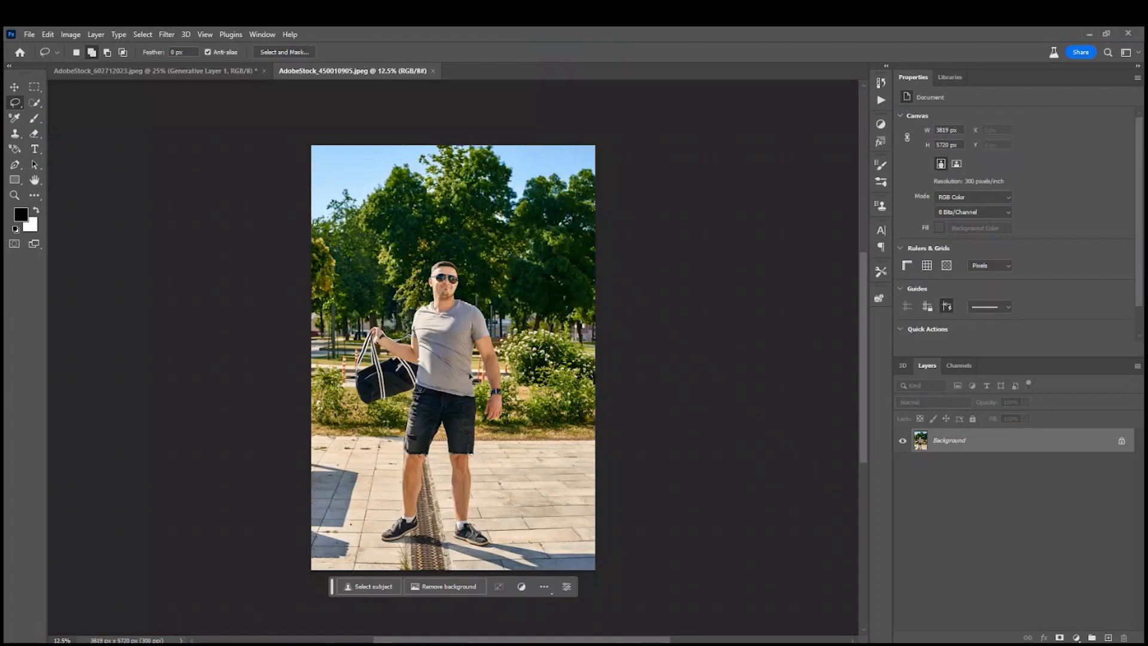
{"action": "key", "text": "ctrl+plus"}
{"action": "key", "text": "ctrl+plus"}
{"action": "key", "text": "ctrl+plus"}
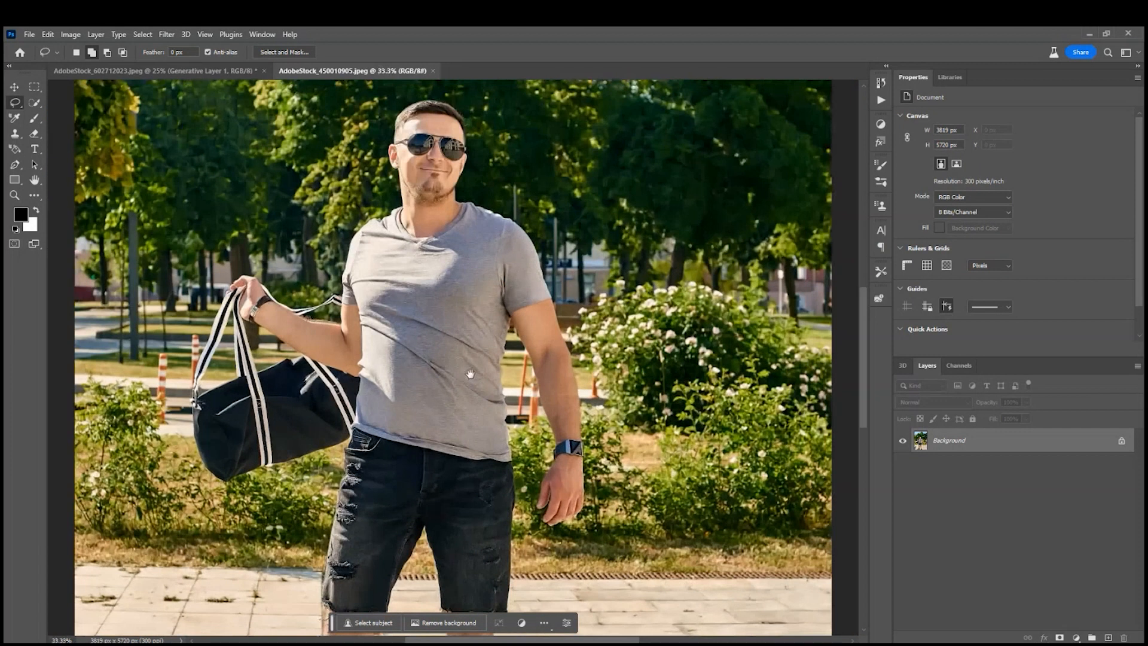
{"action": "left_click_drag", "start_coordinate": [497, 425], "coordinate": [488, 236]}
{"action": "left_click_drag", "start_coordinate": [477, 385], "coordinate": [542, 323]}
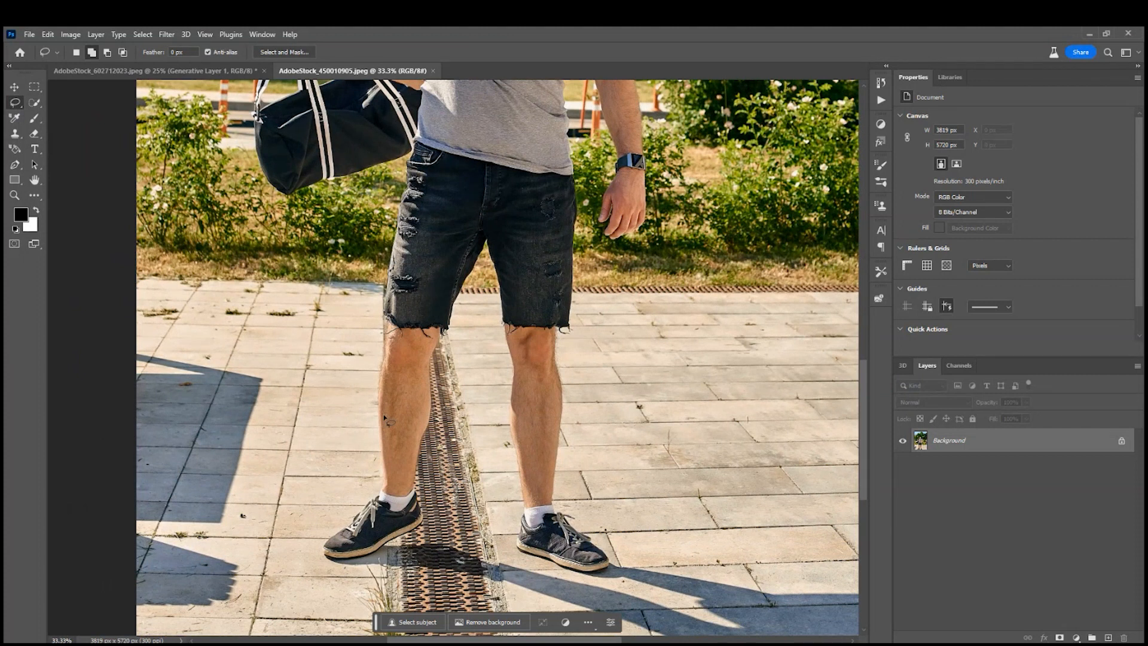
Lasso both legs from the hems of the shorts to the ankles and run Generative Fill without a prompt.
{"action": "mouse_move", "coordinate": [461, 326]}
{"action": "left_mouse_down"}
{"action": "mouse_move", "coordinate": [438, 306]}
{"action": "mouse_move", "coordinate": [403, 305]}
{"action": "mouse_move", "coordinate": [359, 338]}
{"action": "mouse_move", "coordinate": [370, 415]}
{"action": "left_mouse_up"}
{"action": "key", "text": "ctrl+d"}
{"action": "mouse_move", "coordinate": [464, 322]}
{"action": "left_mouse_down"}
{"action": "mouse_move", "coordinate": [370, 308]}
{"action": "mouse_move", "coordinate": [360, 341]}
{"action": "mouse_move", "coordinate": [391, 483]}
{"action": "mouse_move", "coordinate": [414, 482]}
{"action": "mouse_move", "coordinate": [464, 323]}
{"action": "left_mouse_up"}
{"action": "mouse_move", "coordinate": [597, 306]}
{"action": "left_mouse_down"}
{"action": "mouse_move", "coordinate": [514, 303]}
{"action": "mouse_move", "coordinate": [479, 355]}
{"action": "mouse_move", "coordinate": [502, 478]}
{"action": "mouse_move", "coordinate": [522, 501]}
{"action": "mouse_move", "coordinate": [559, 484]}
{"action": "mouse_move", "coordinate": [574, 456]}
{"action": "mouse_move", "coordinate": [591, 309]}
{"action": "left_mouse_up"}
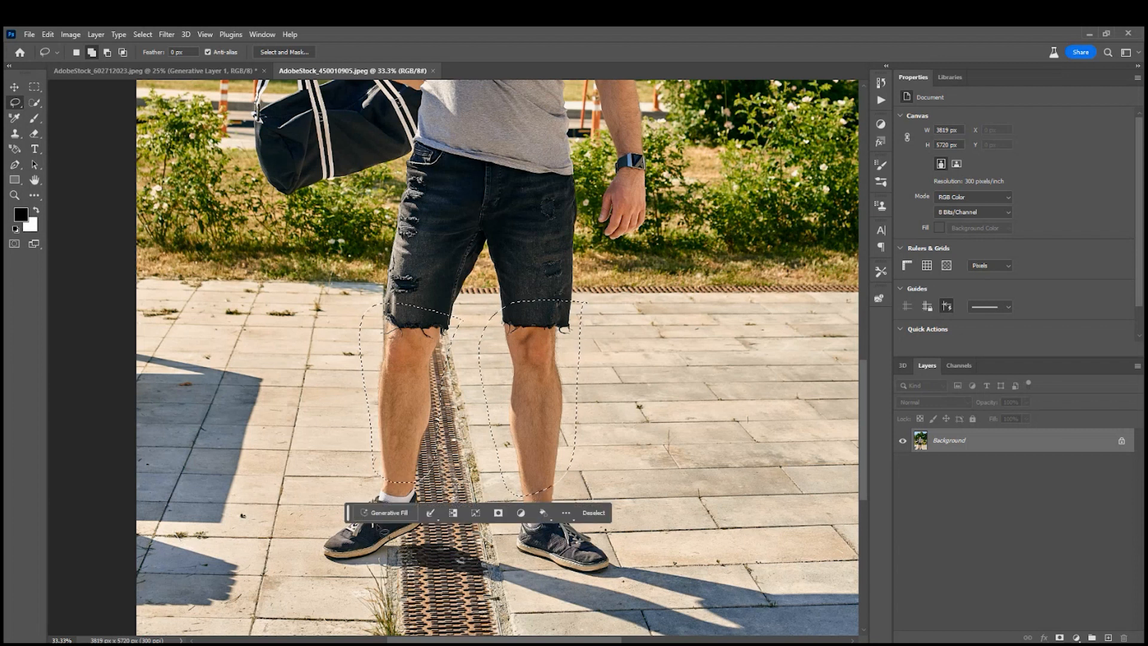
{"action": "left_click", "coordinate": [398, 513]}
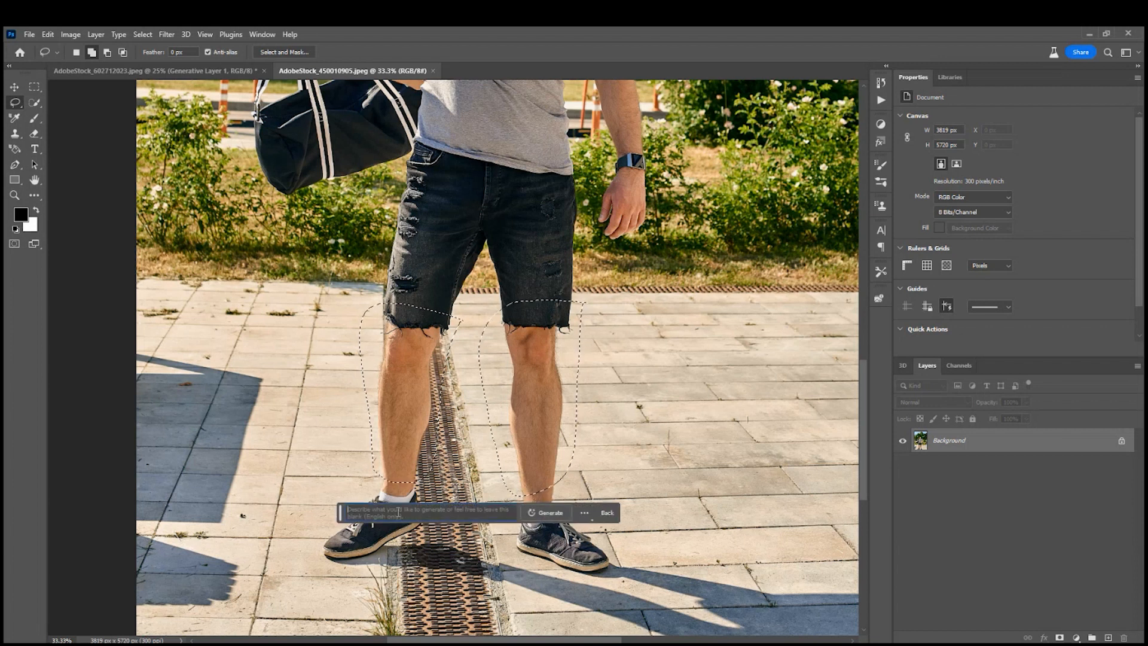
{"action": "left_click", "coordinate": [545, 516]}
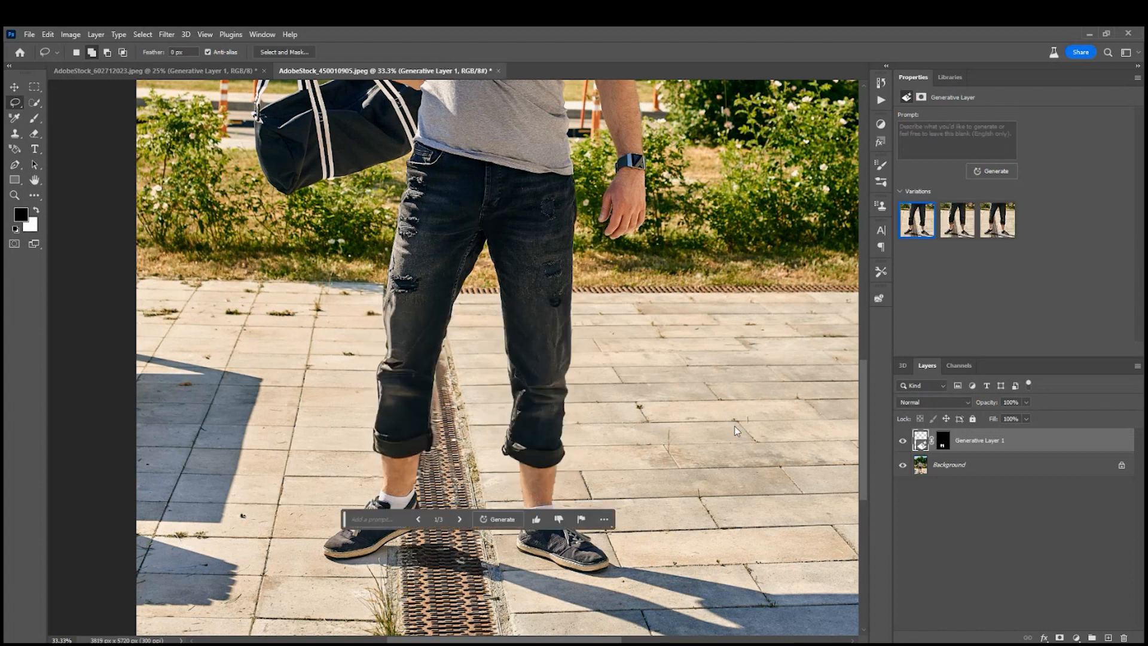
Compare the three generated trouser variations and return to the first one, with the dark rolled-up cuffs.
{"action": "left_click", "coordinate": [956, 231]}
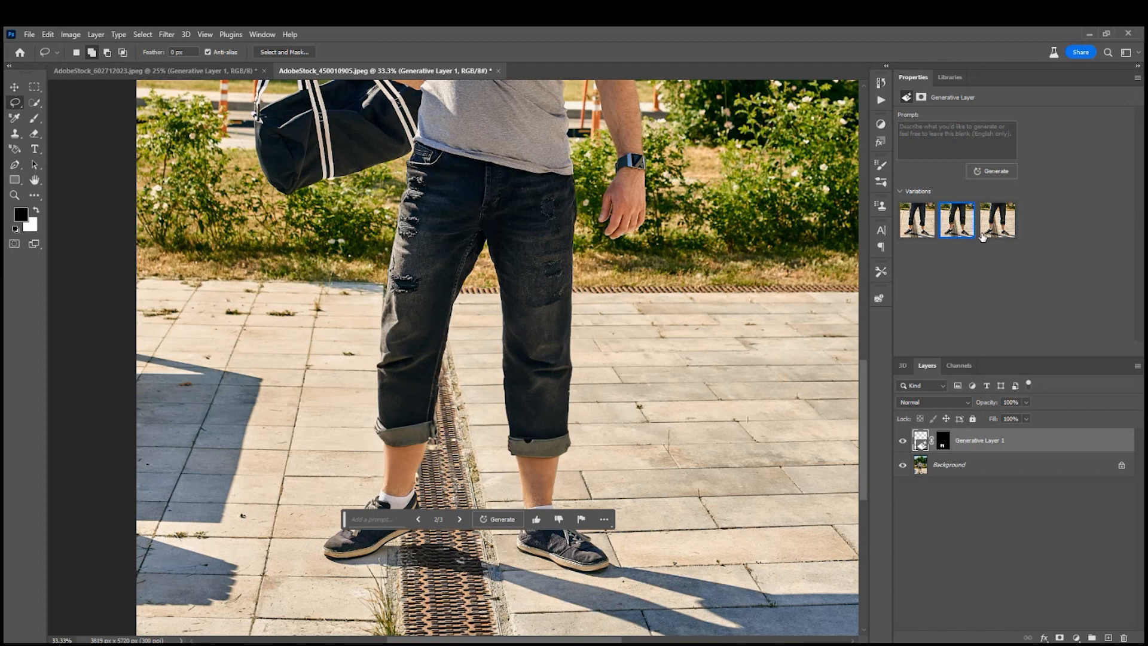
{"action": "left_click", "coordinate": [1005, 230]}
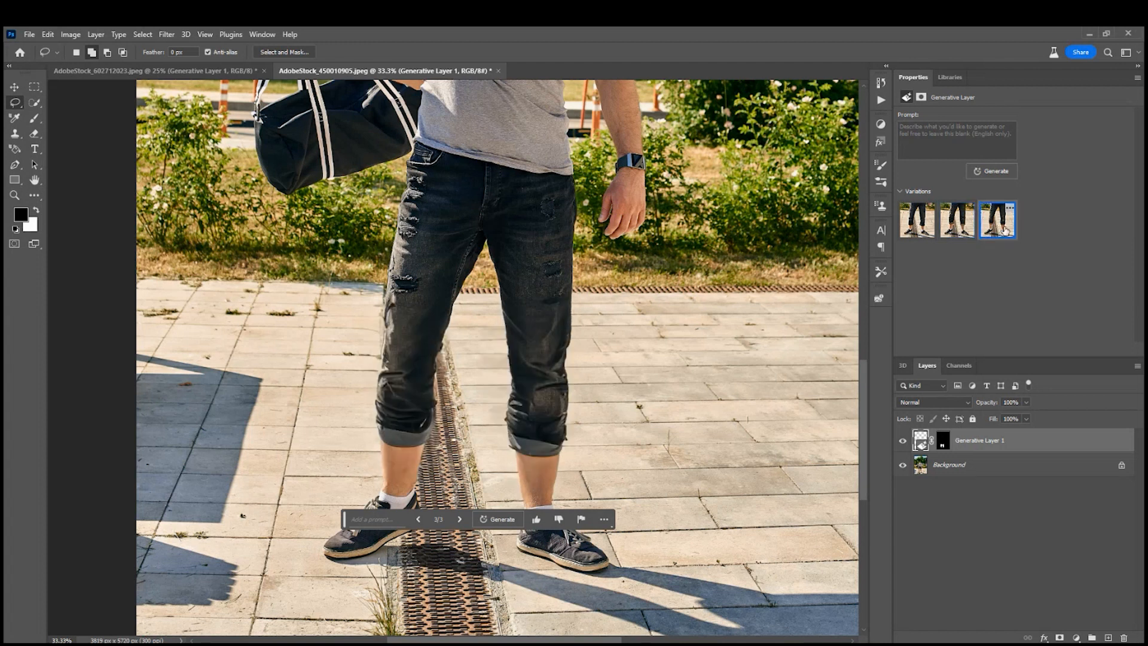
{"action": "left_click", "coordinate": [963, 230]}
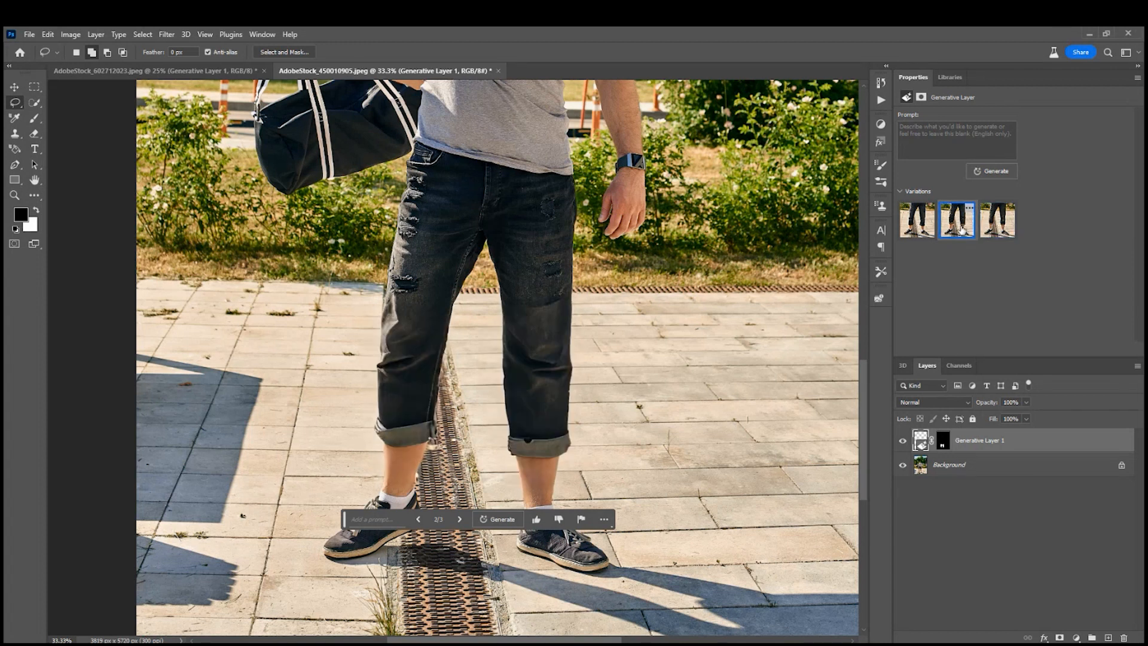
{"action": "left_click", "coordinate": [919, 231]}
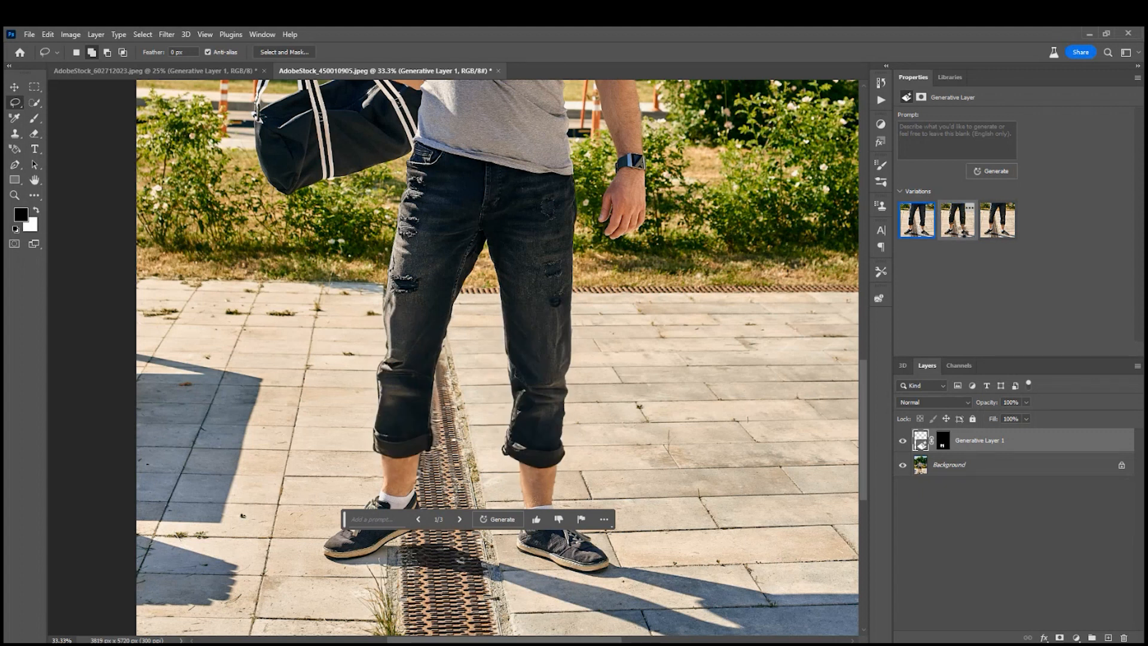
{"action": "left_click", "coordinate": [964, 233]}
{"action": "left_click", "coordinate": [919, 230]}
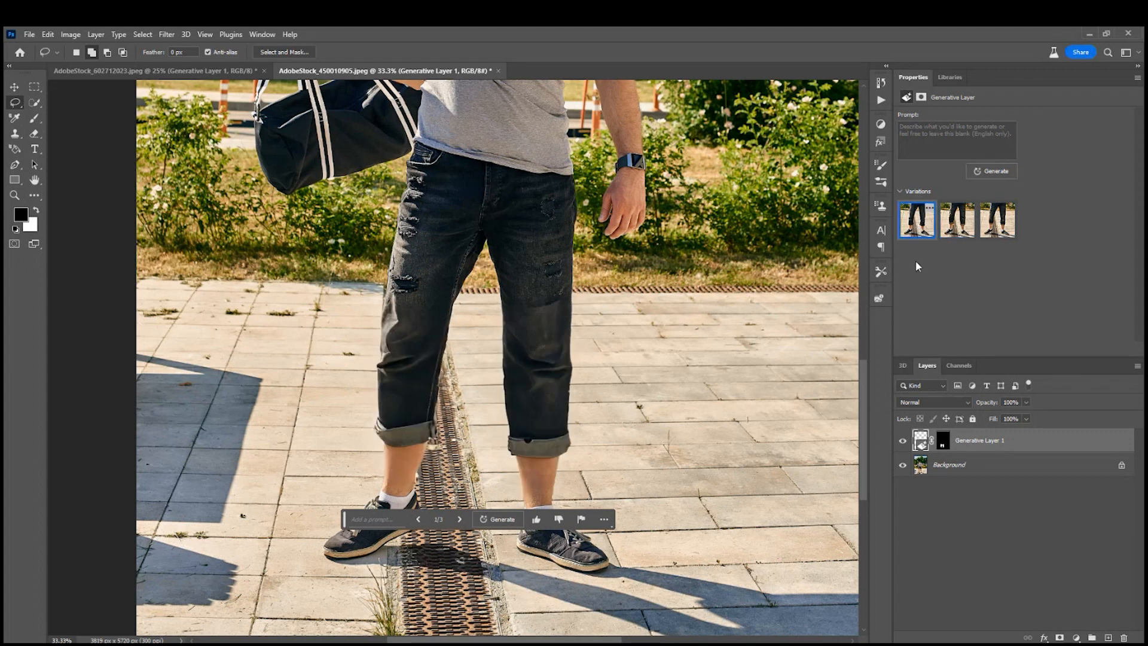
Compare the whole image with and without the generated trousers by toggling the visibility of Generative Layer 1.
{"action": "key", "text": "ctrl+0"}
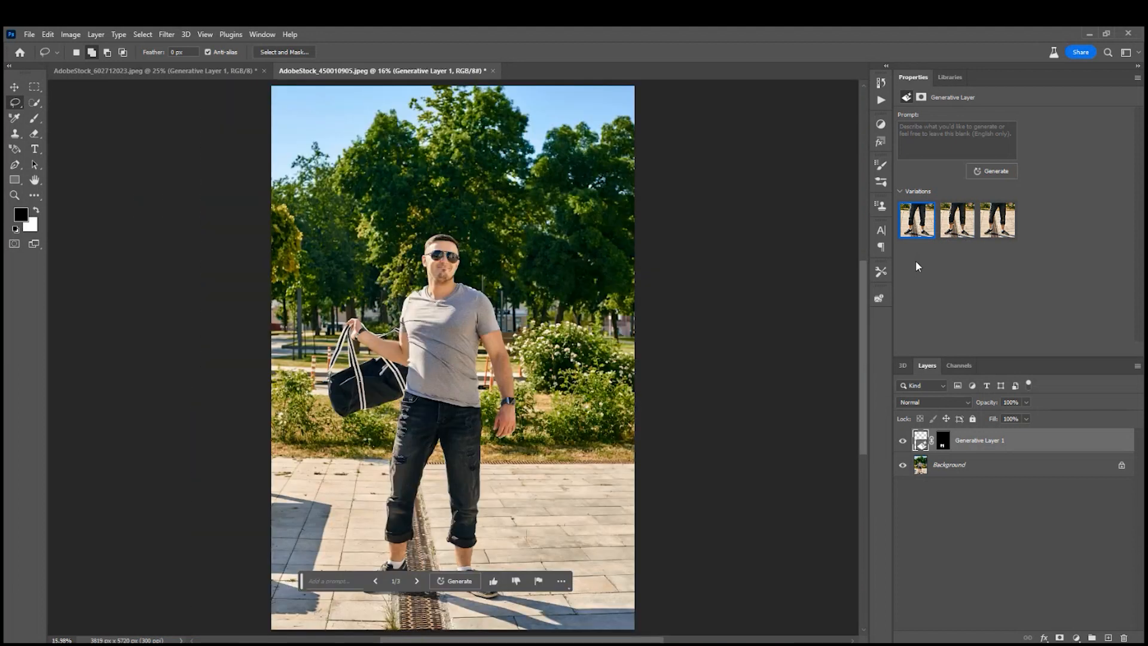
{"action": "left_click", "coordinate": [903, 443]}
{"action": "left_click", "coordinate": [903, 442]}
{"action": "left_click", "coordinate": [903, 442]}
{"action": "left_click", "coordinate": [903, 442]}
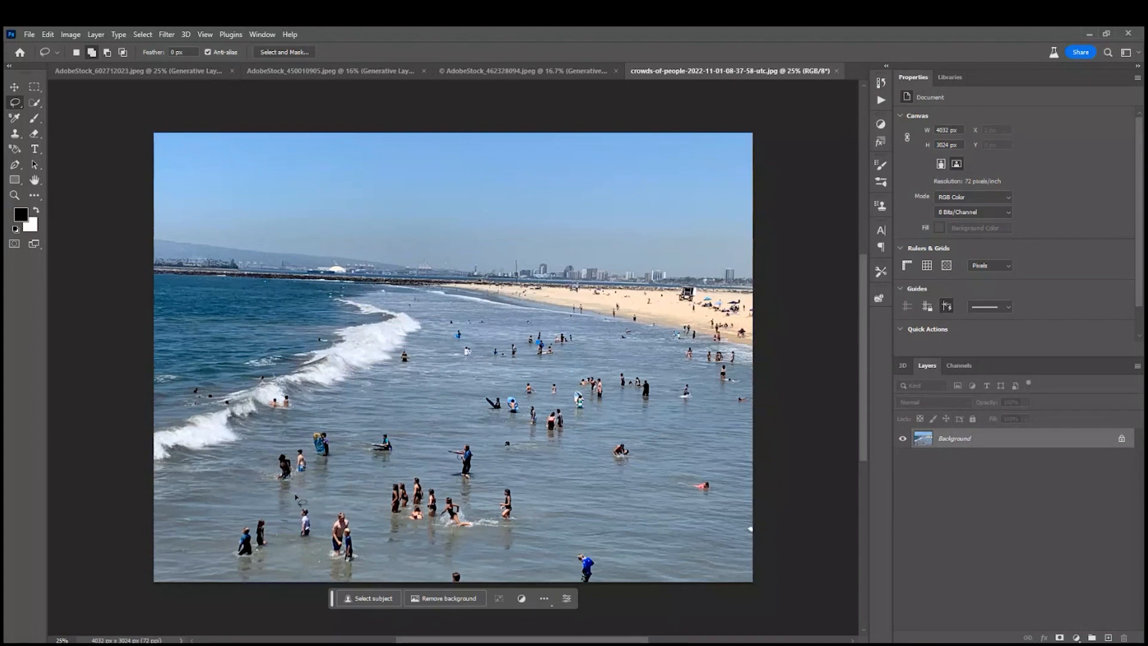
In the beach crowd photo, lasso the bathers across the shallow water and run Generative Fill without a prompt.
{"action": "mouse_move", "coordinate": [217, 555]}
{"action": "left_mouse_down"}
{"action": "mouse_move", "coordinate": [261, 443]}
{"action": "mouse_move", "coordinate": [343, 421]}
{"action": "mouse_move", "coordinate": [489, 314]}
{"action": "mouse_move", "coordinate": [563, 326]}
{"action": "mouse_move", "coordinate": [652, 375]}
{"action": "mouse_move", "coordinate": [694, 383]}
{"action": "mouse_move", "coordinate": [723, 451]}
{"action": "mouse_move", "coordinate": [694, 553]}
{"action": "mouse_move", "coordinate": [233, 577]}
{"action": "left_mouse_up"}
{"action": "left_click", "coordinate": [372, 597]}
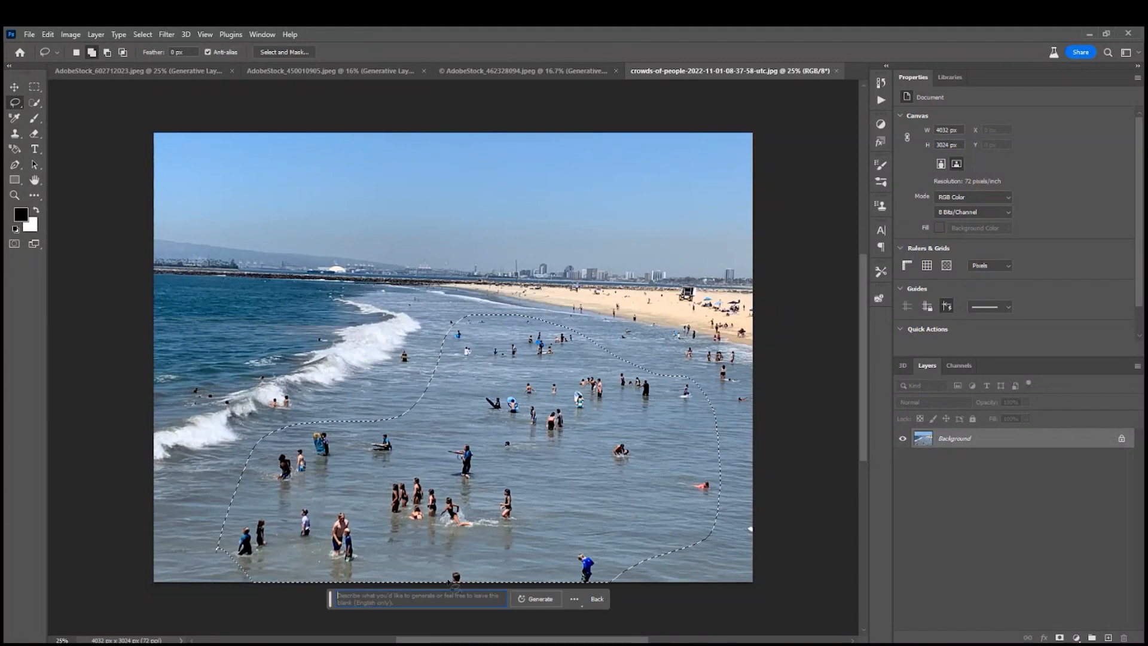
{"action": "left_click", "coordinate": [528, 597]}
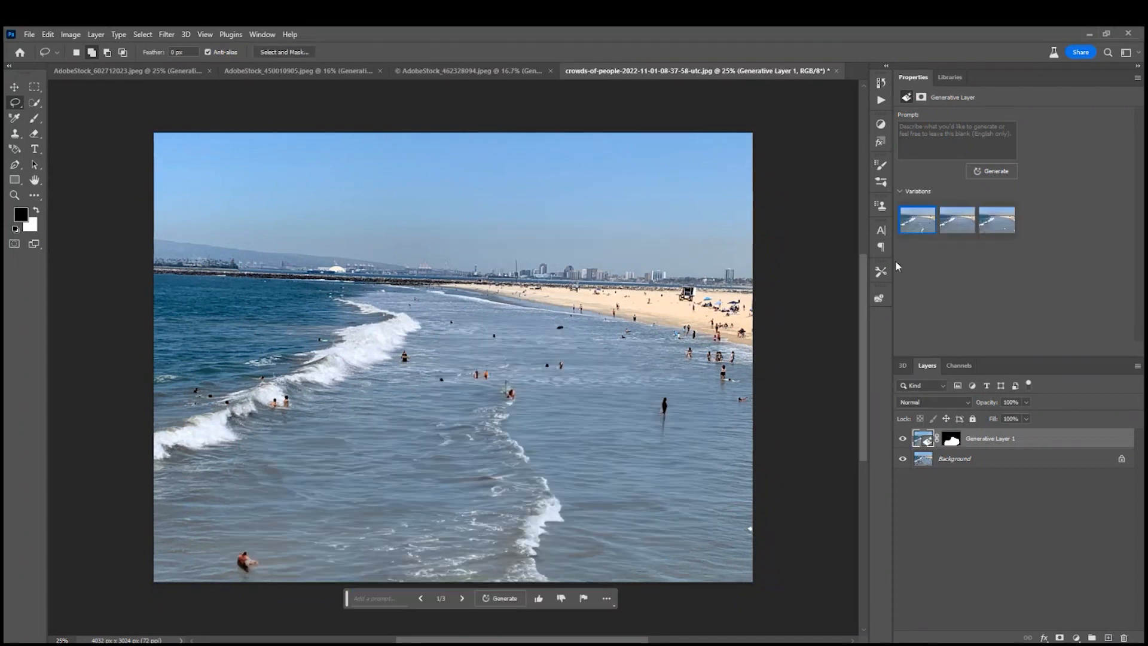
Compare the three generated versions of the beach water and return to the first one, with the extra foam line.
{"action": "left_click", "coordinate": [949, 234]}
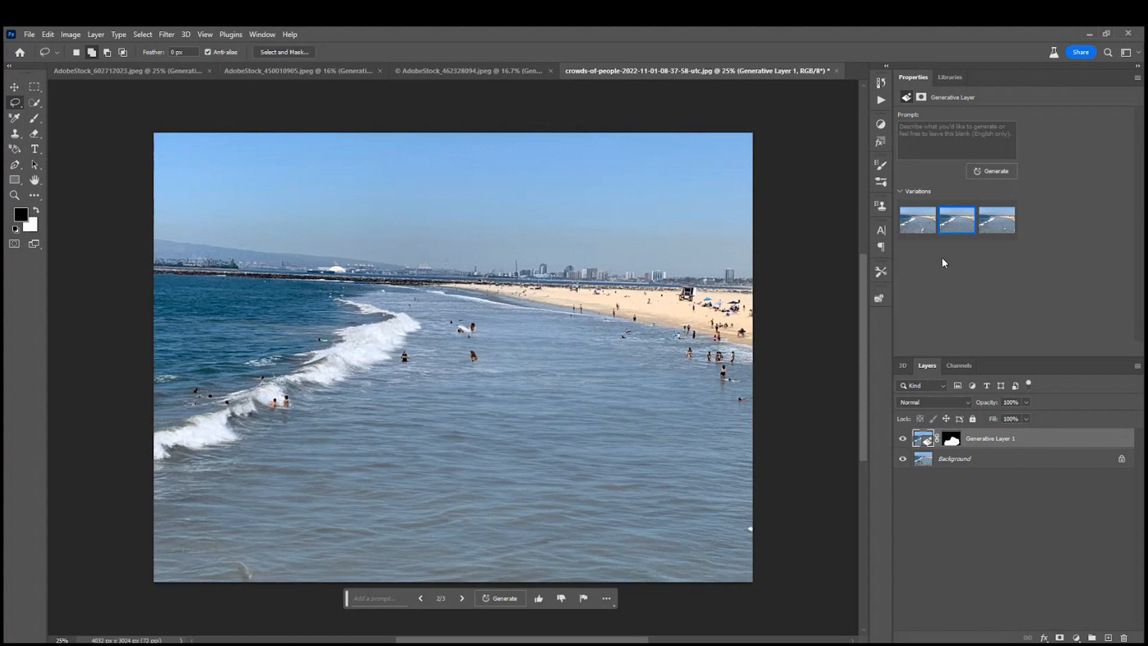
{"action": "left_click", "coordinate": [993, 232]}
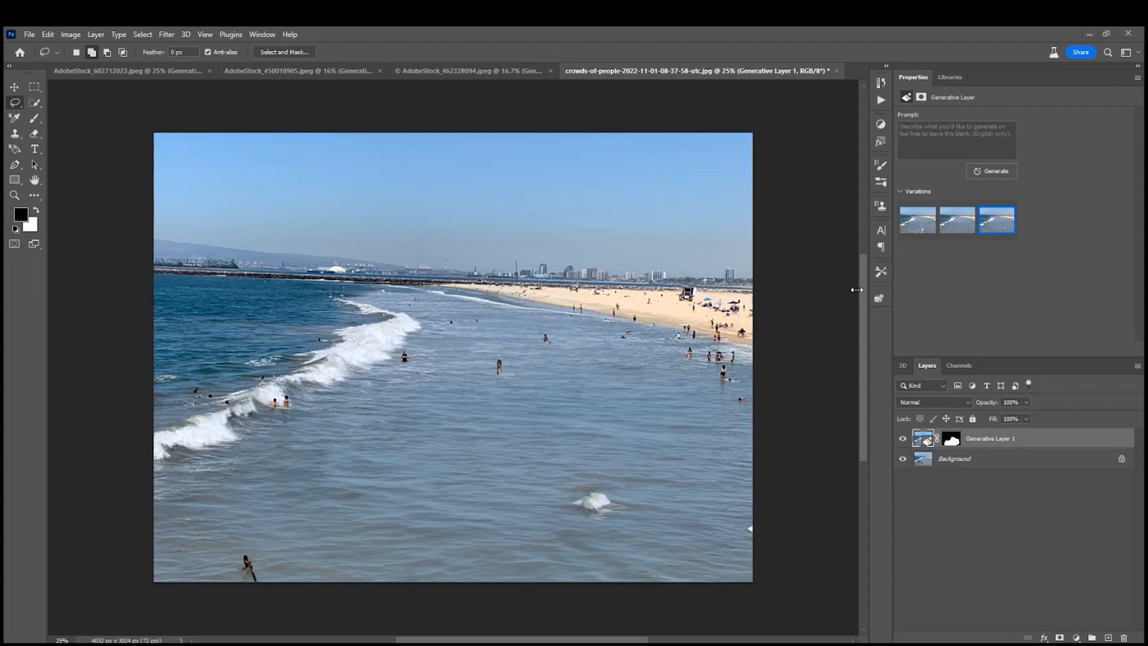
{"action": "left_click", "coordinate": [926, 232]}
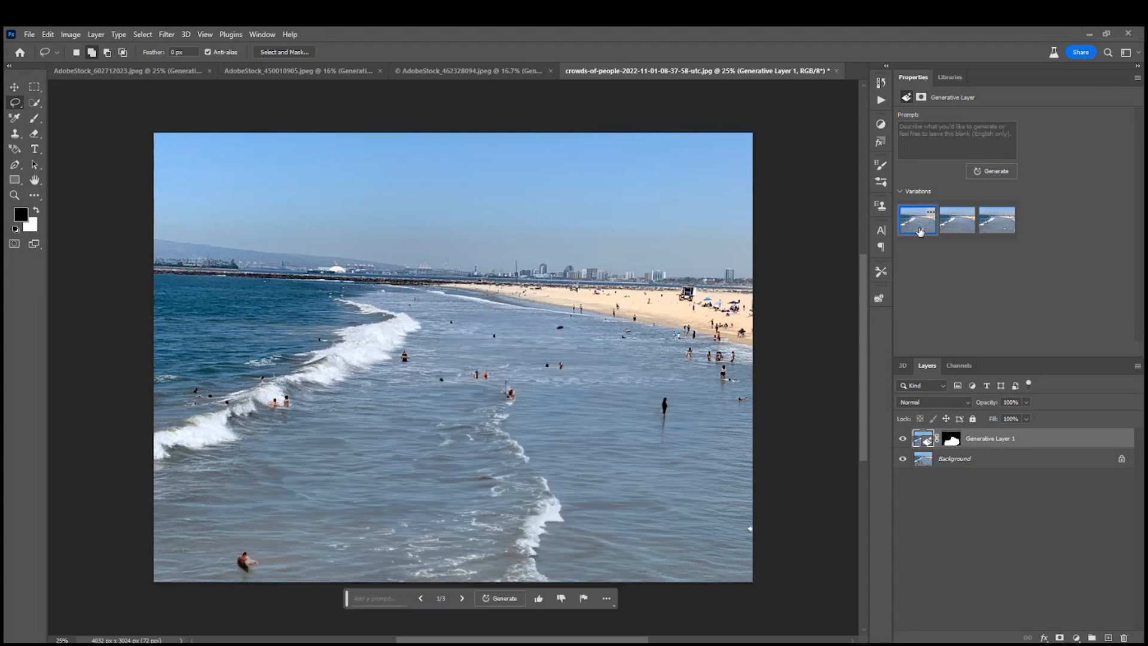